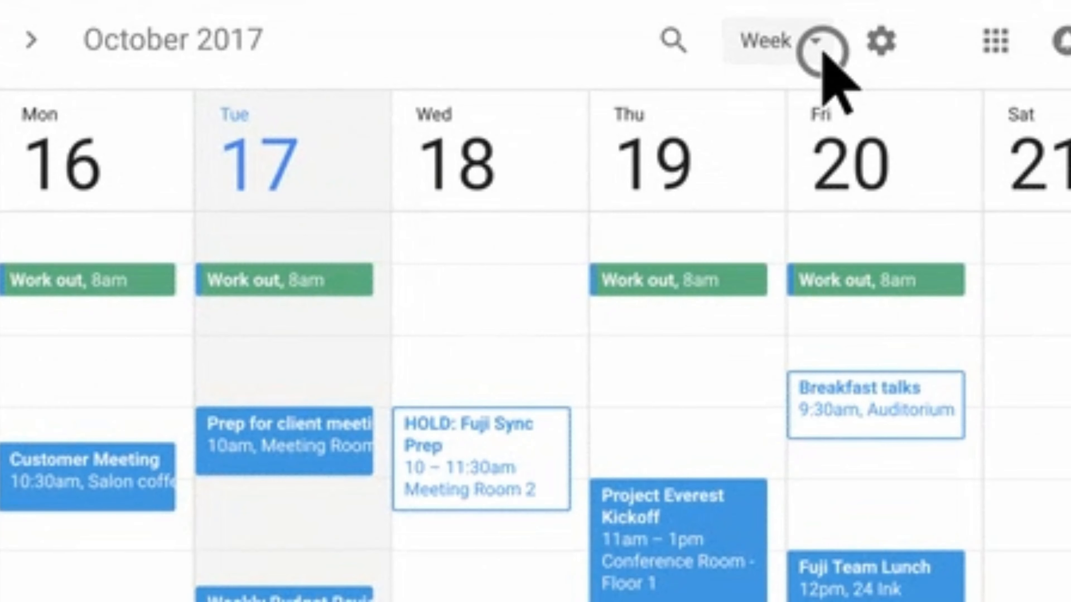
left_click(824, 162)
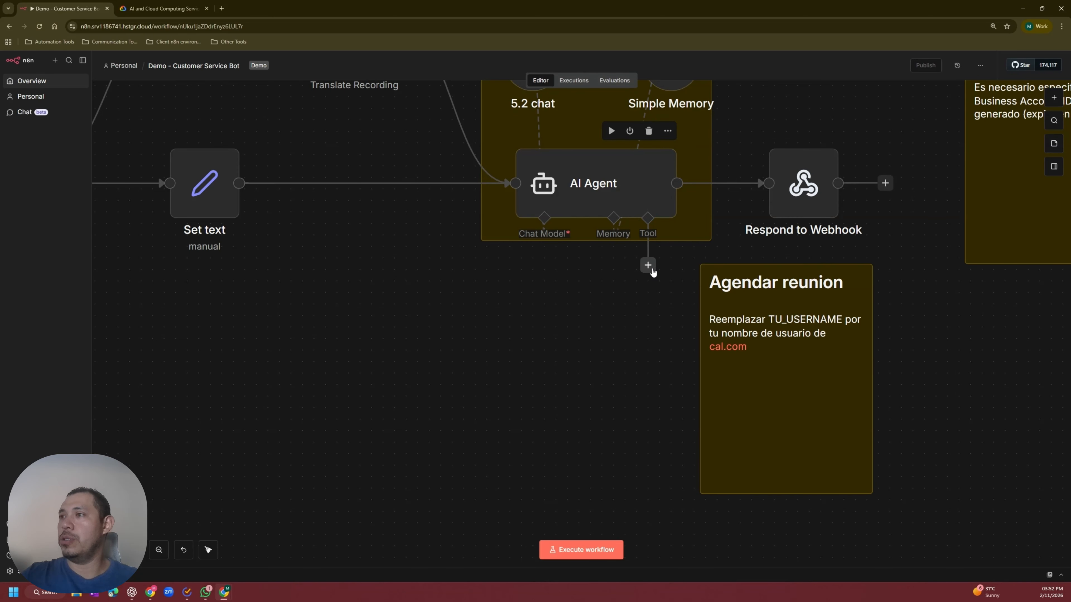
- Add a Google Calendar Tool to the AI Agent node, searching the tools for "calendar"
left_click(648, 265)
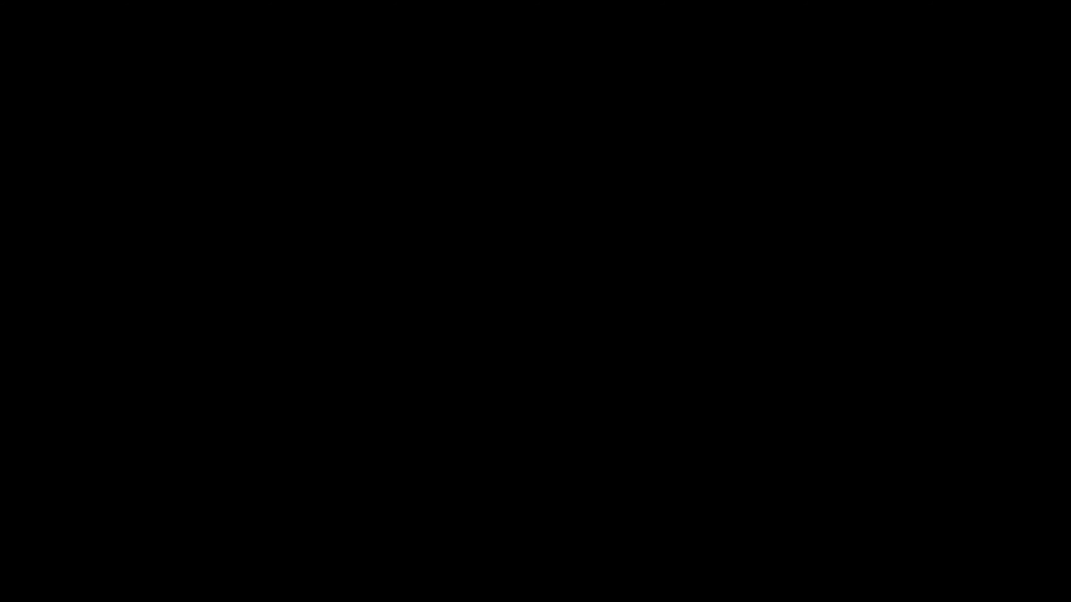
type("calendar")
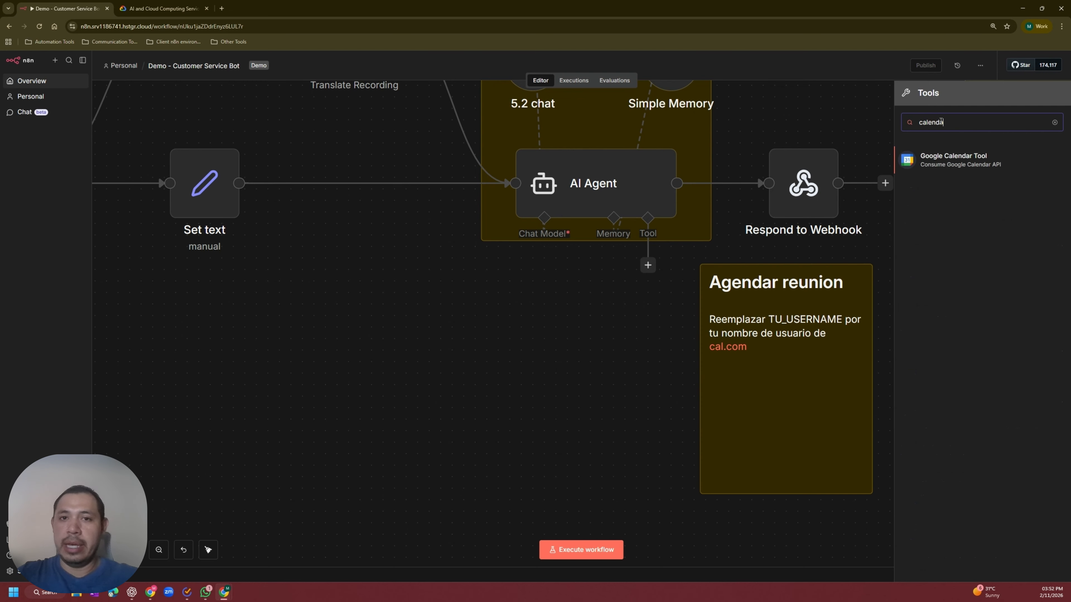
left_click(959, 167)
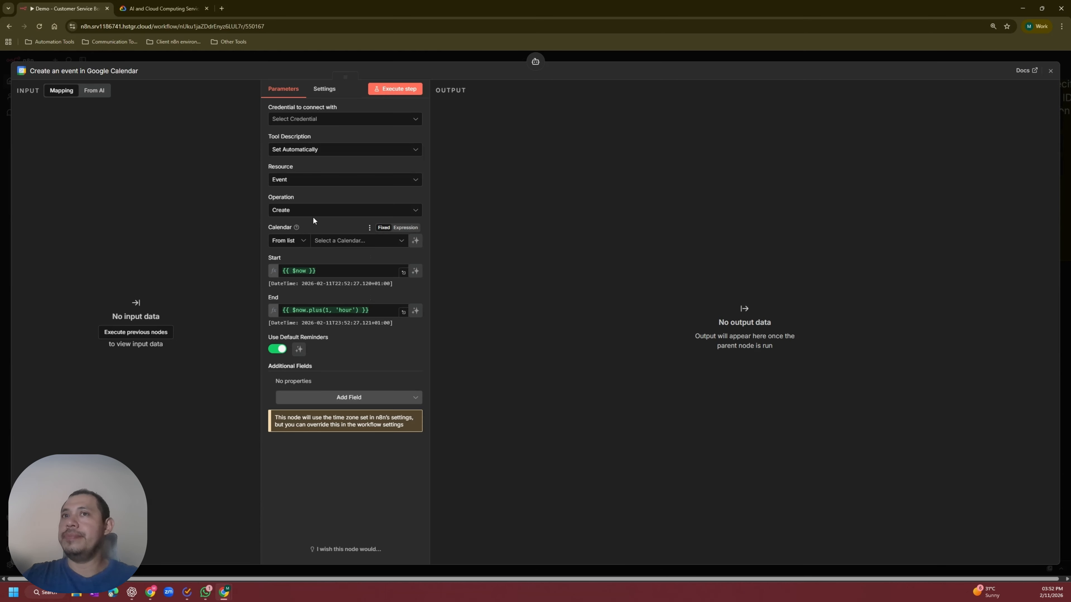
- Start a new credential for the Google Calendar tool and review its Client ID, Client Secret and OAuth Redirect URL fields
left_click_drag(268, 108, 307, 111)
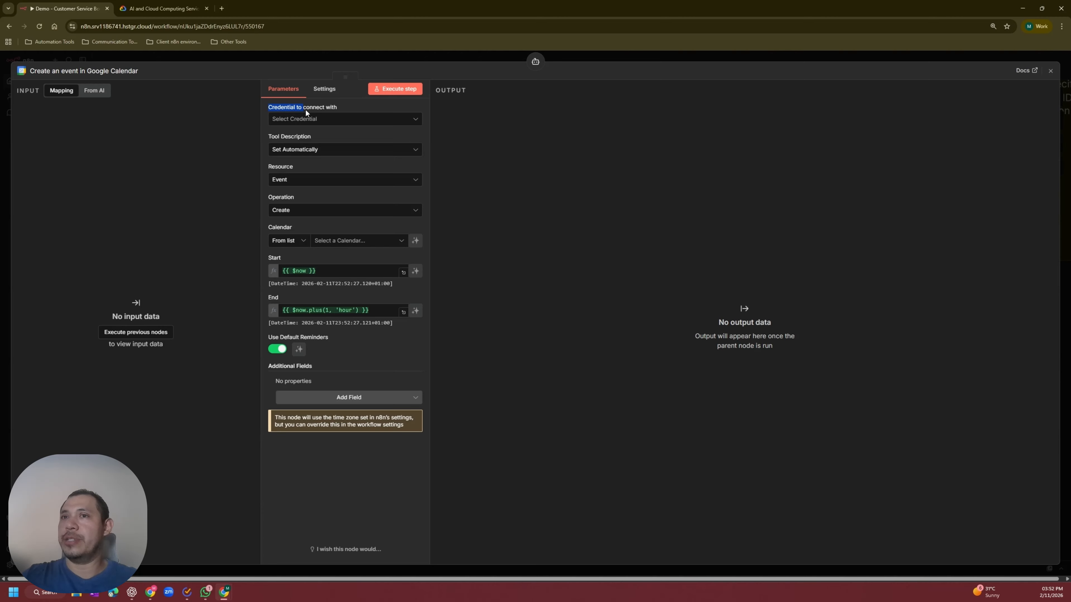
left_click(376, 120)
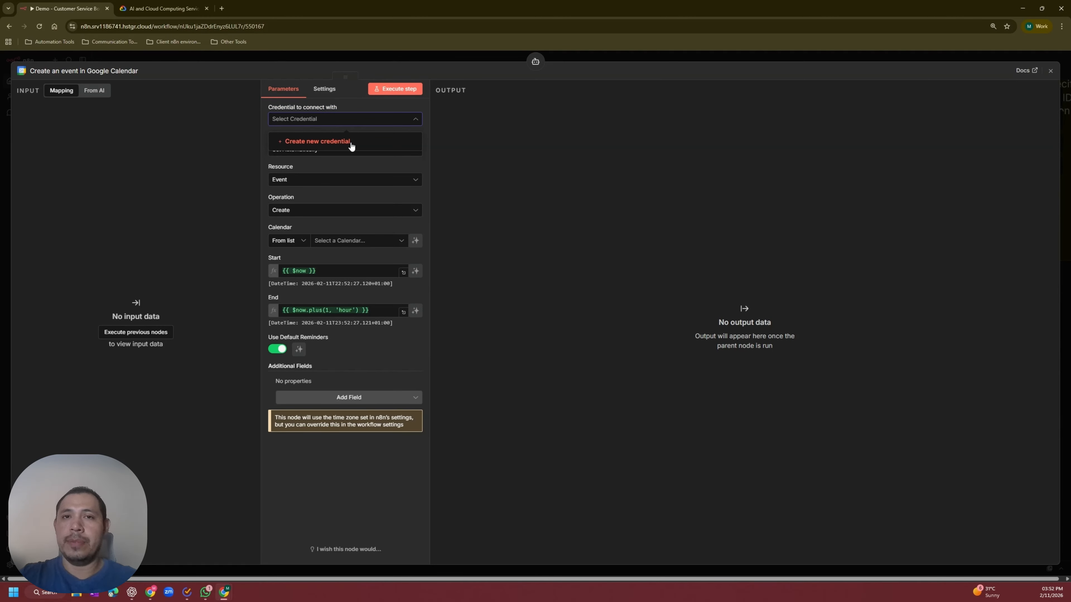
left_click(326, 143)
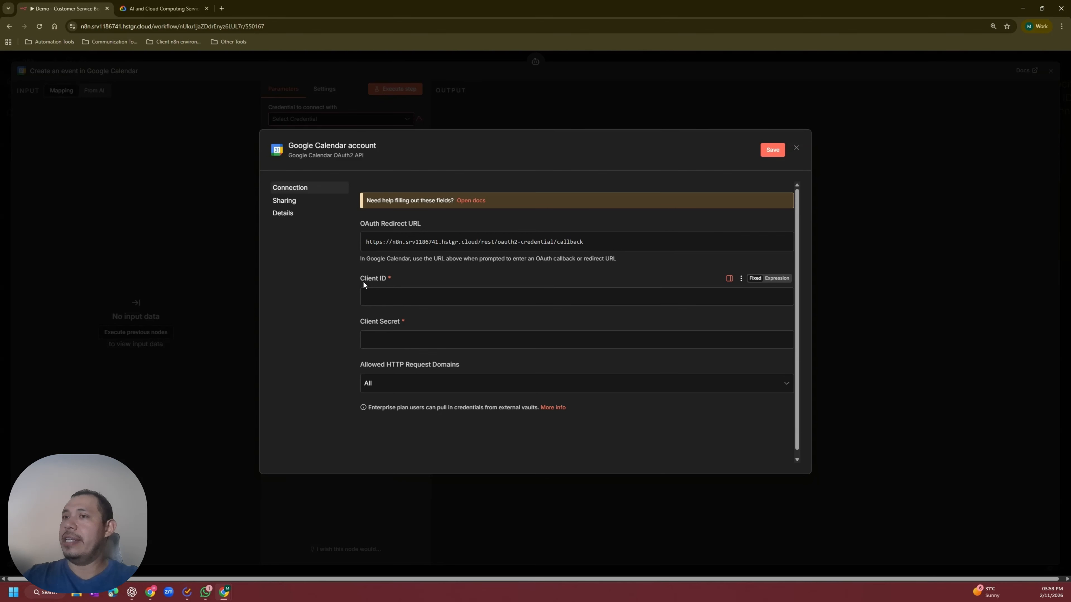
left_click_drag(360, 279, 393, 280)
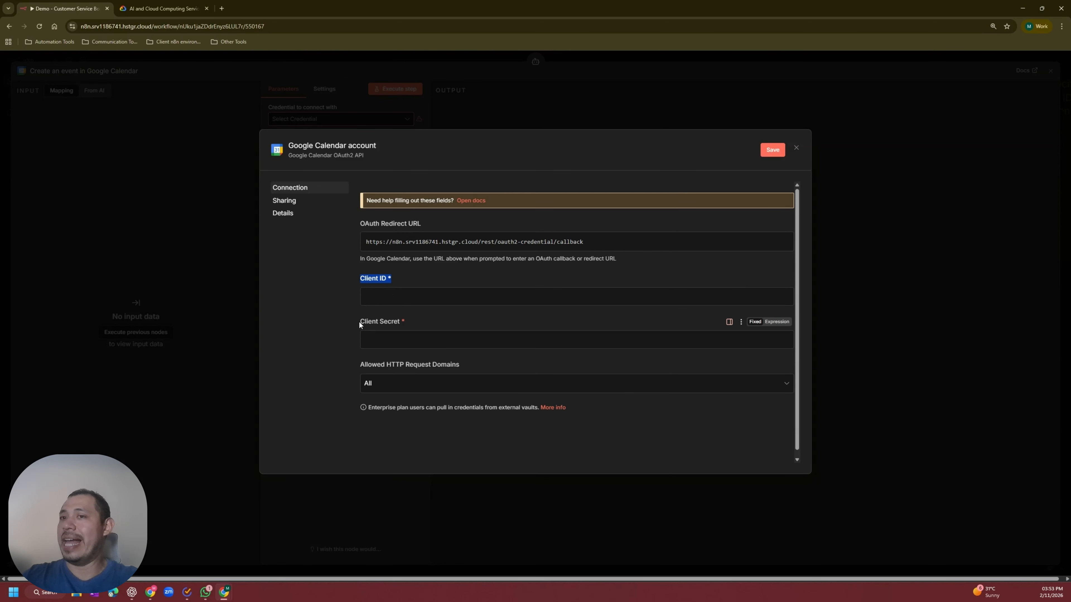
left_click_drag(359, 323, 414, 321)
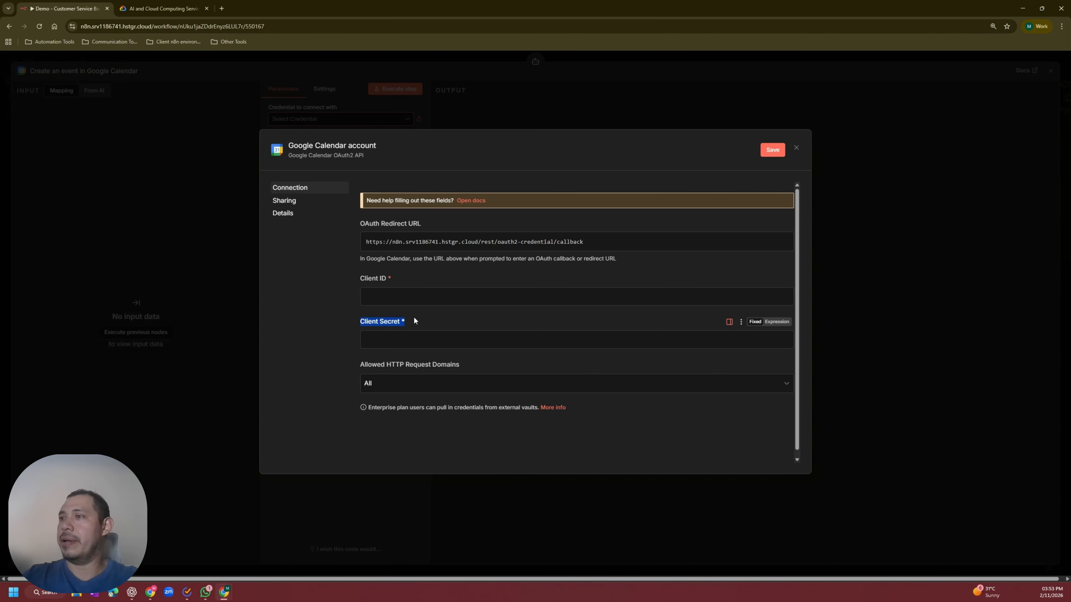
left_click(360, 224)
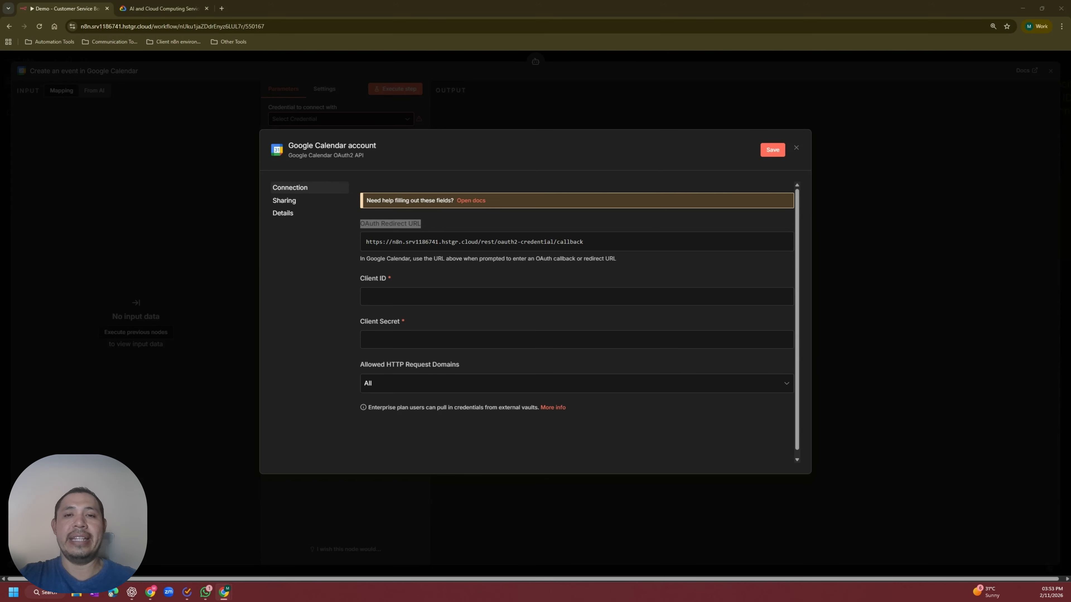
- Switch to Google Cloud, create a project named n8n-bandsawai in the console and make it the active project
key("ctrl+Tab")
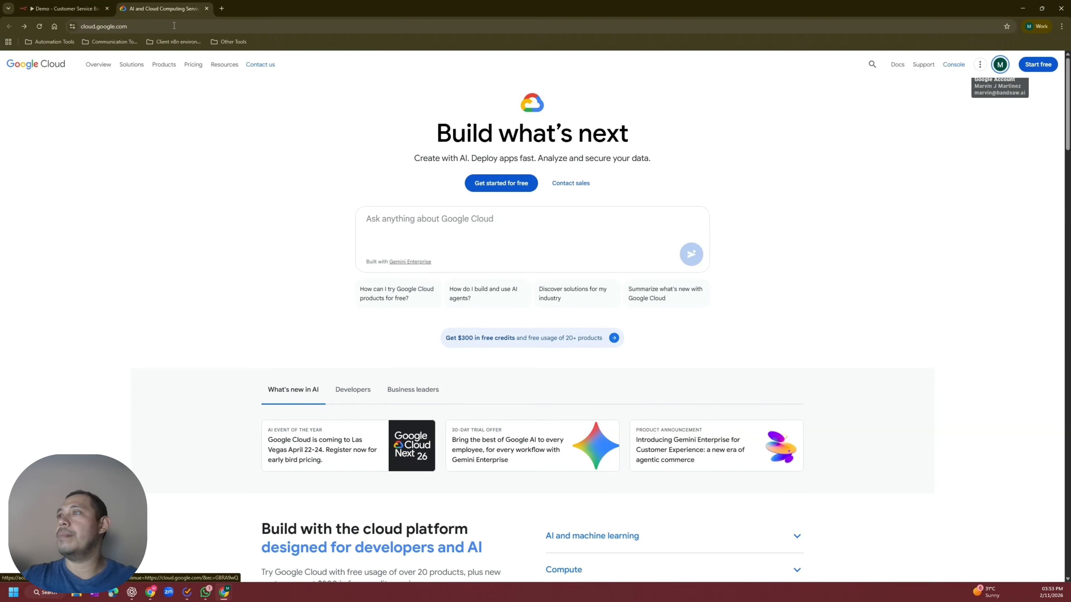
left_click(951, 68)
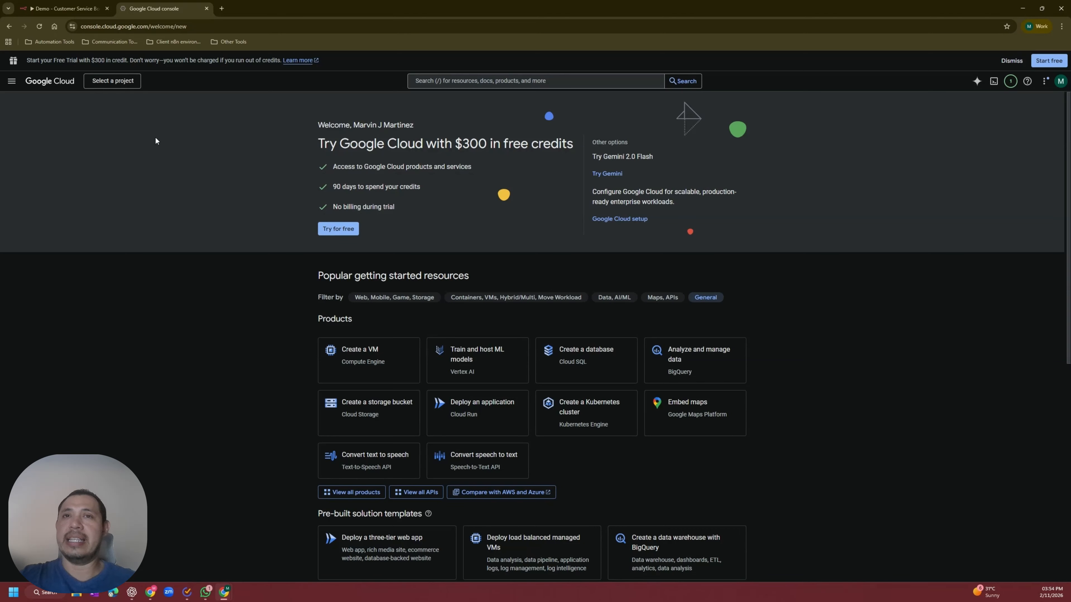
left_click(112, 83)
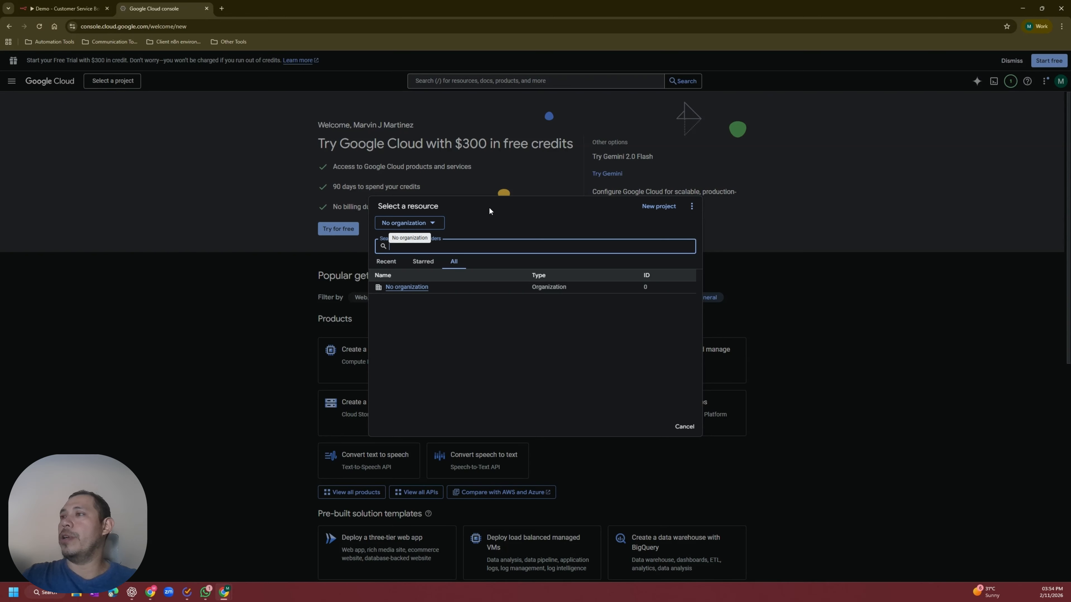
left_click(656, 207)
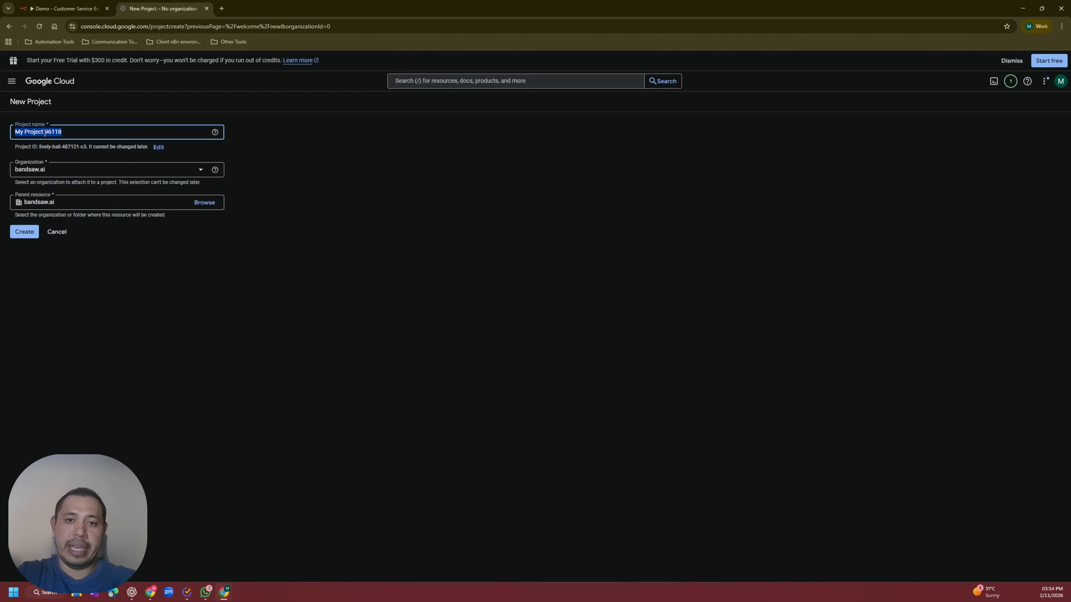
type("n8n-")
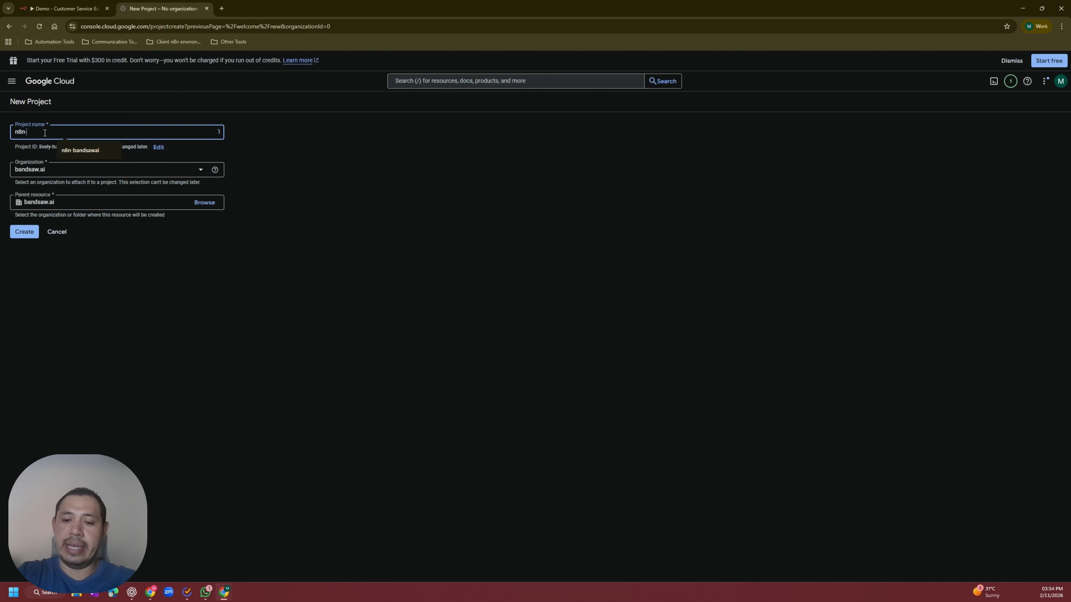
type("bandsawai")
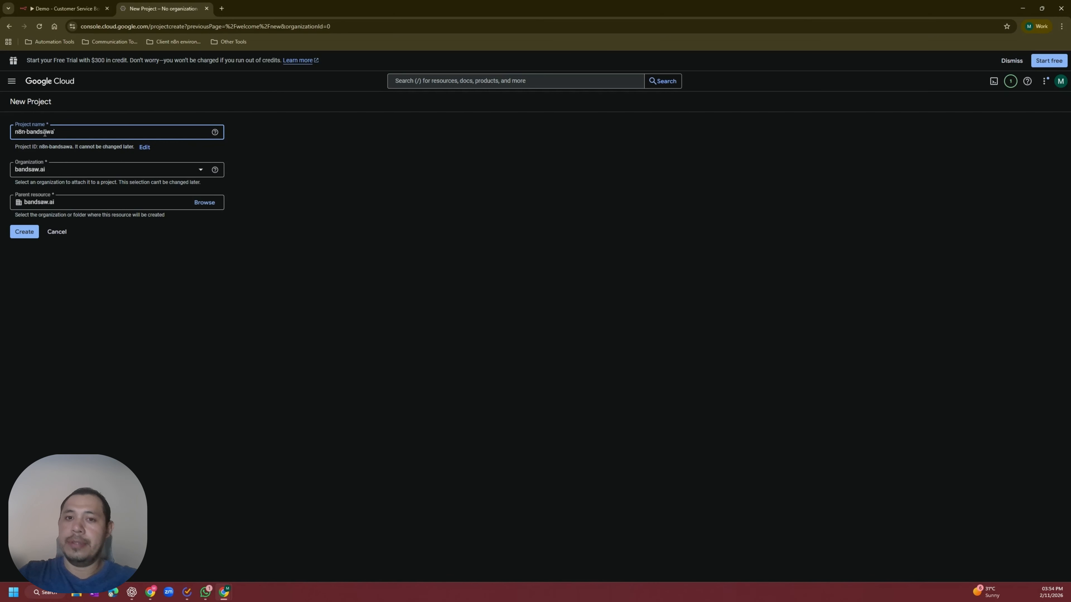
left_click(71, 149)
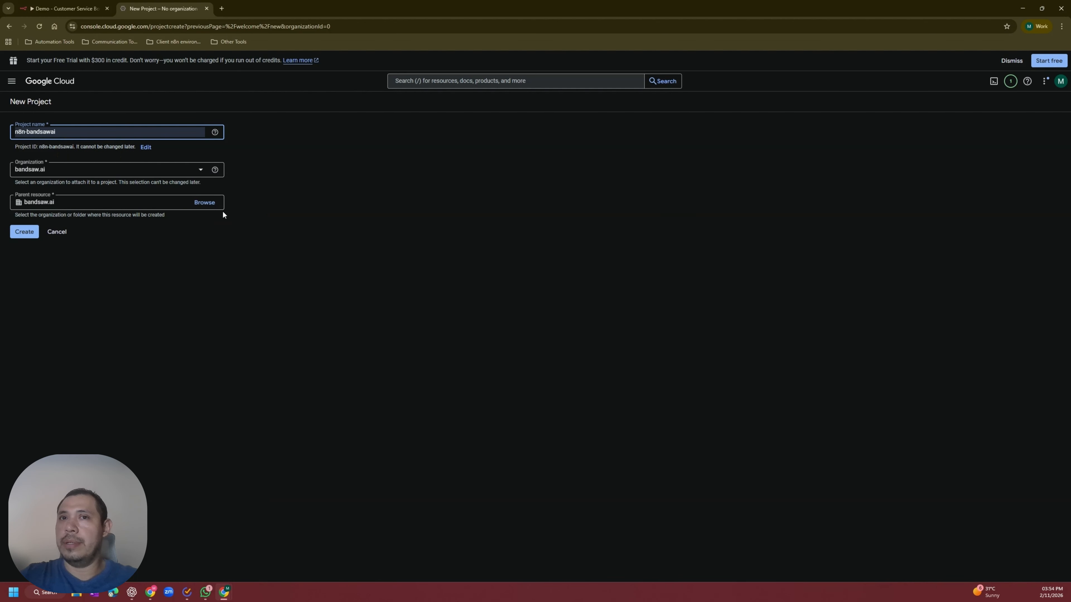
left_click(25, 232)
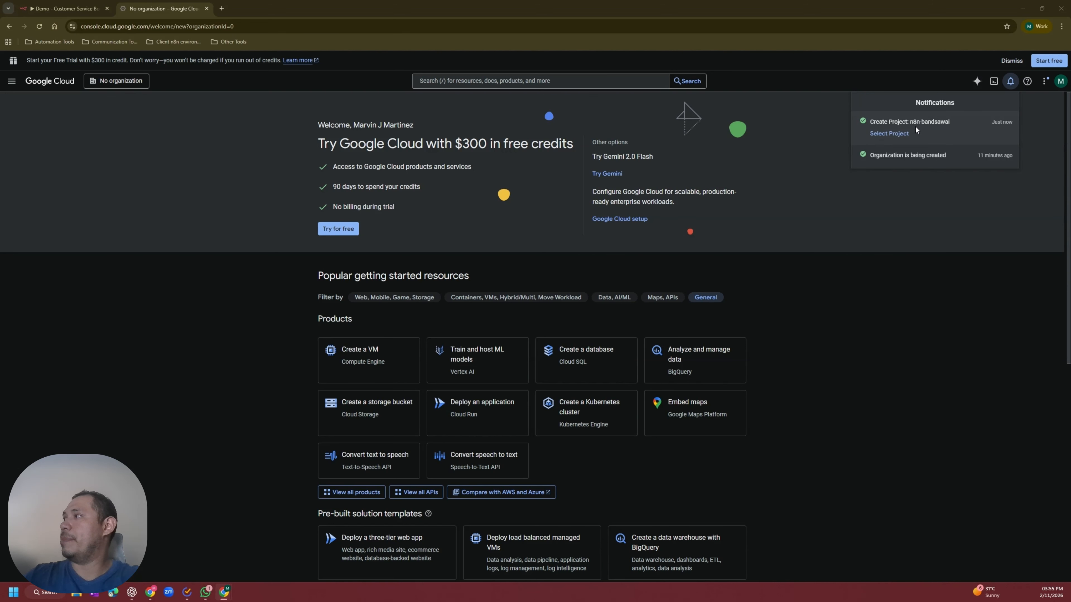
left_click(890, 134)
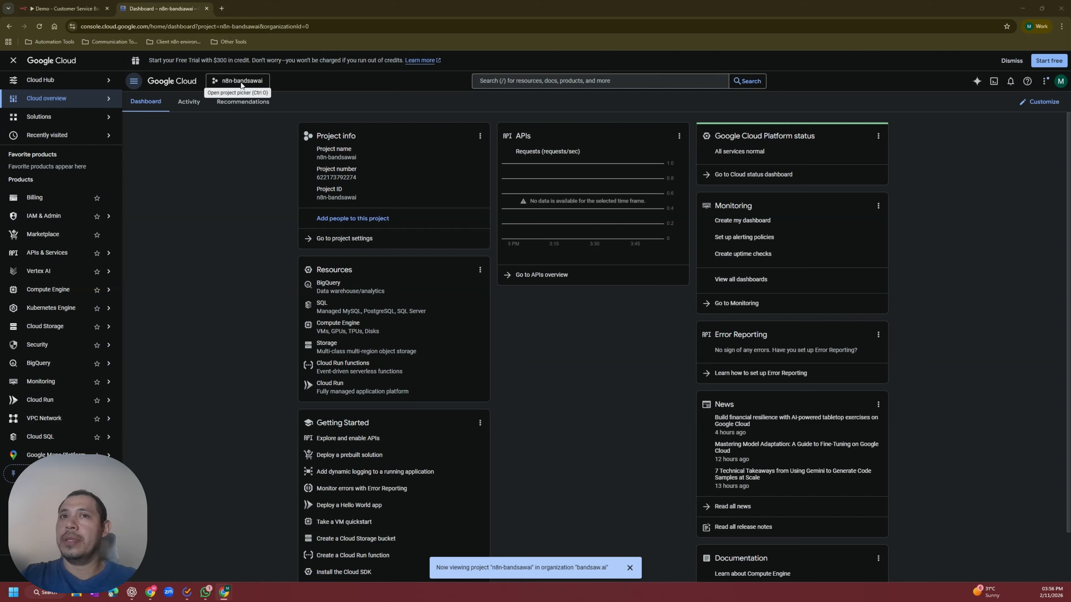
- Search the project's API Library for "calendar" and enable the Google Calendar API
mouse_move(86, 113)
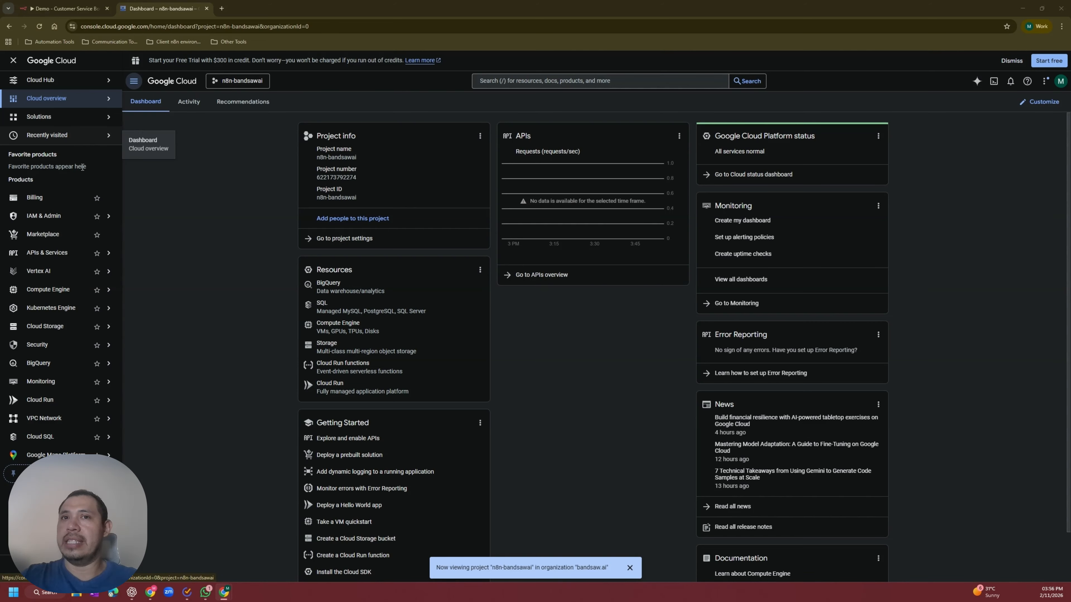
mouse_move(44, 262)
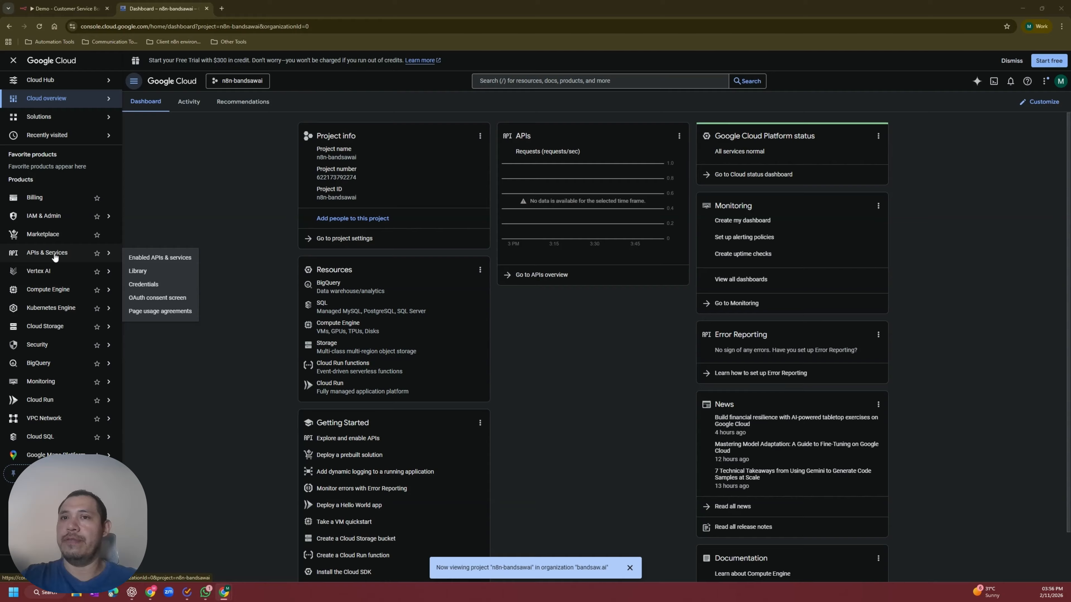
left_click(145, 261)
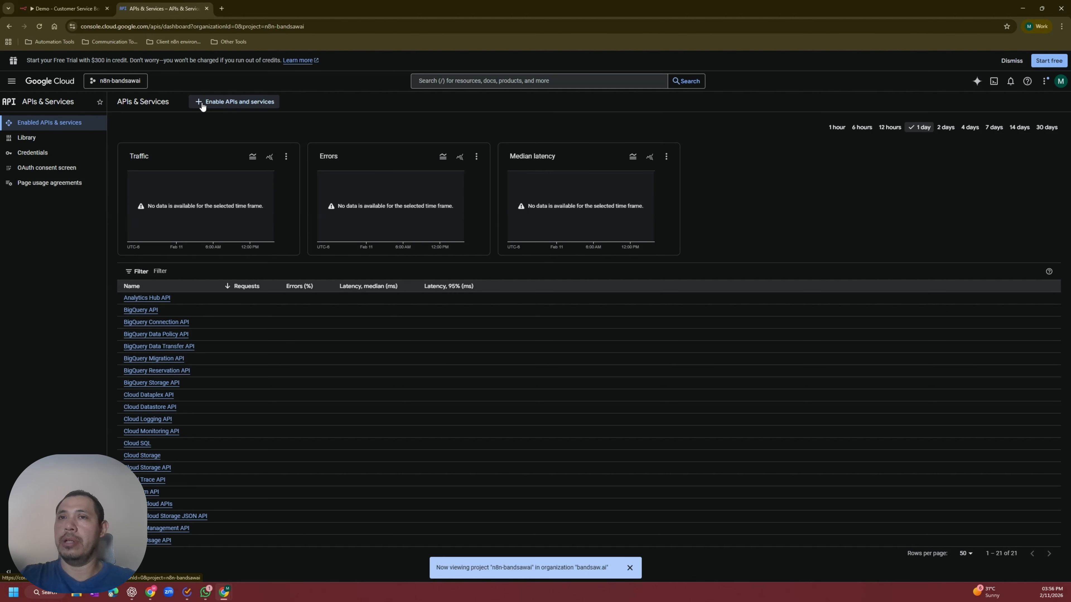
left_click(222, 105)
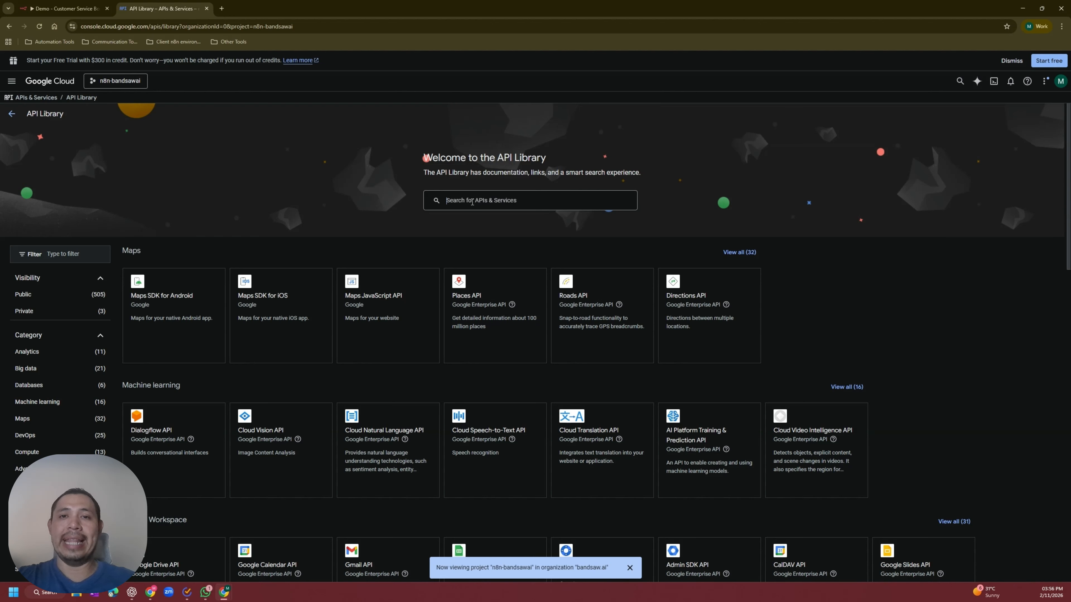
left_click(472, 201)
type("calendar")
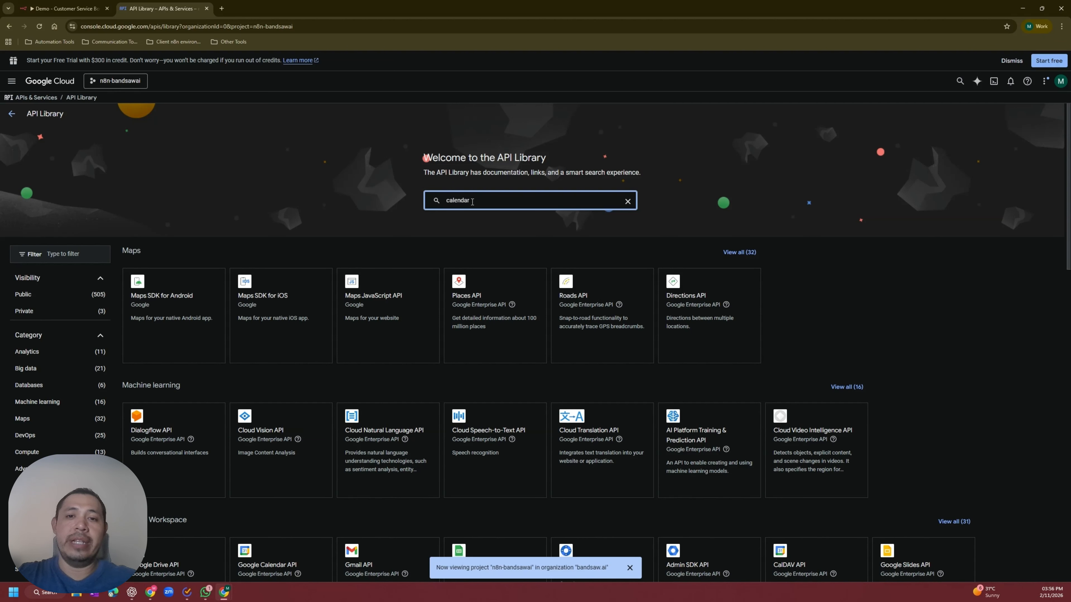
key("Return")
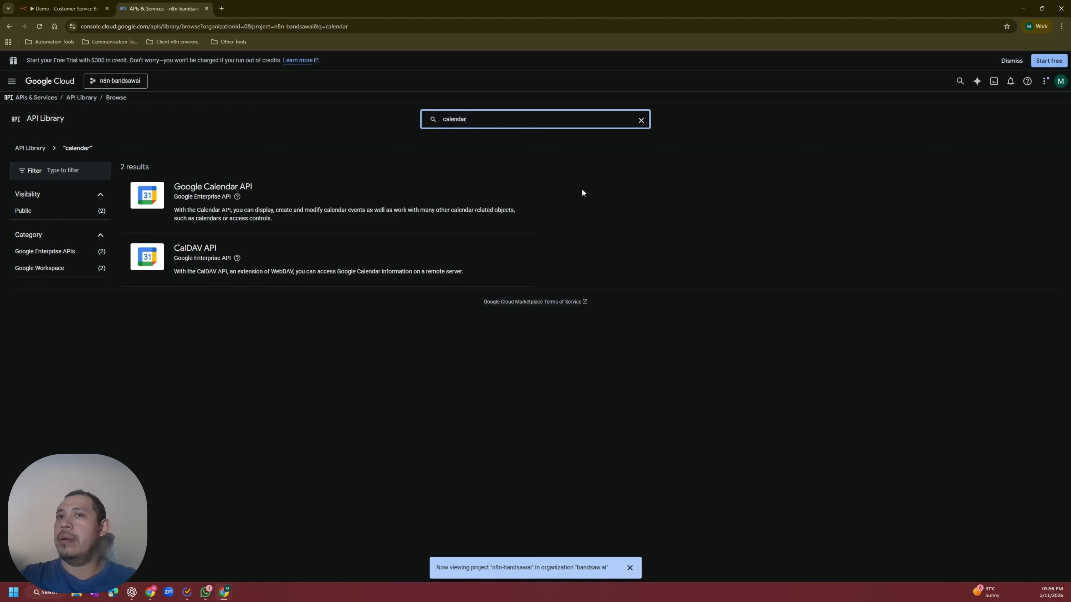
left_click(198, 200)
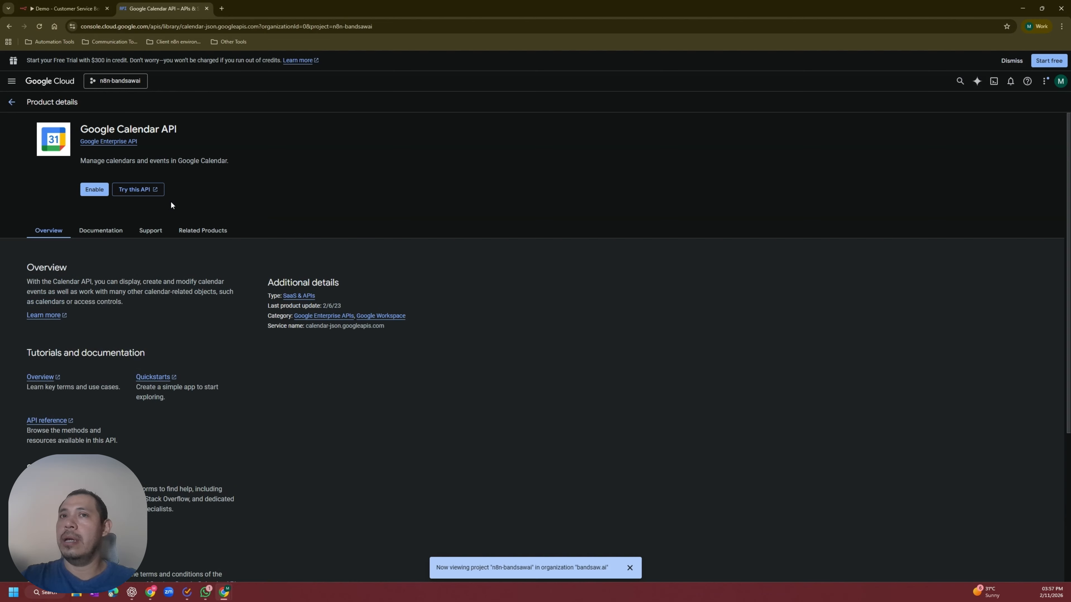
left_click(95, 191)
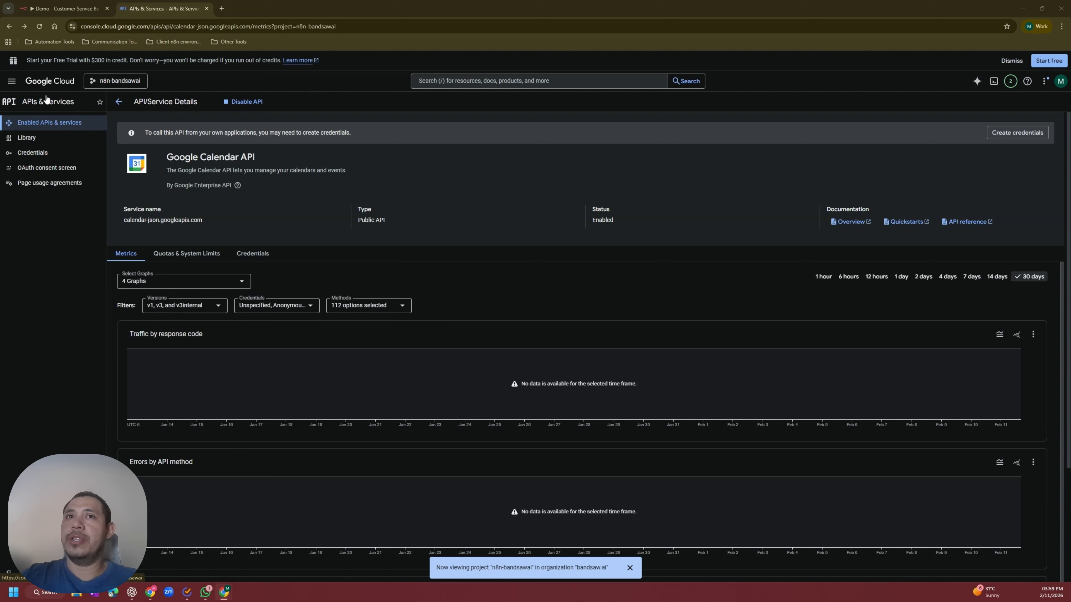
- Create the project's OAuth consent configuration with an Internal audience and the contact e-mail, agreeing to the Google API Services User Data Policy
left_click(42, 171)
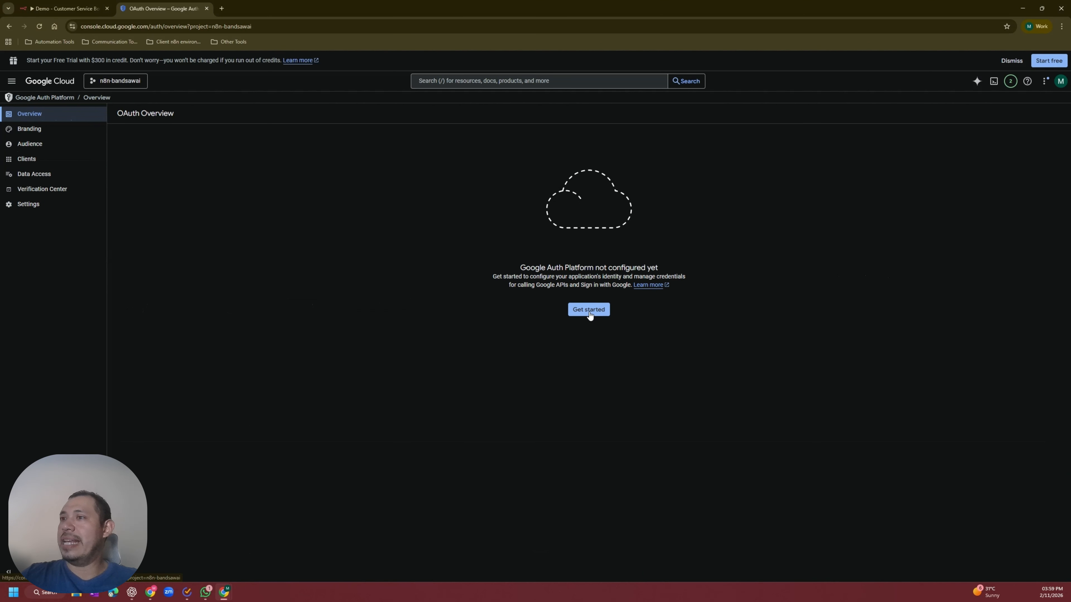
left_click(589, 311)
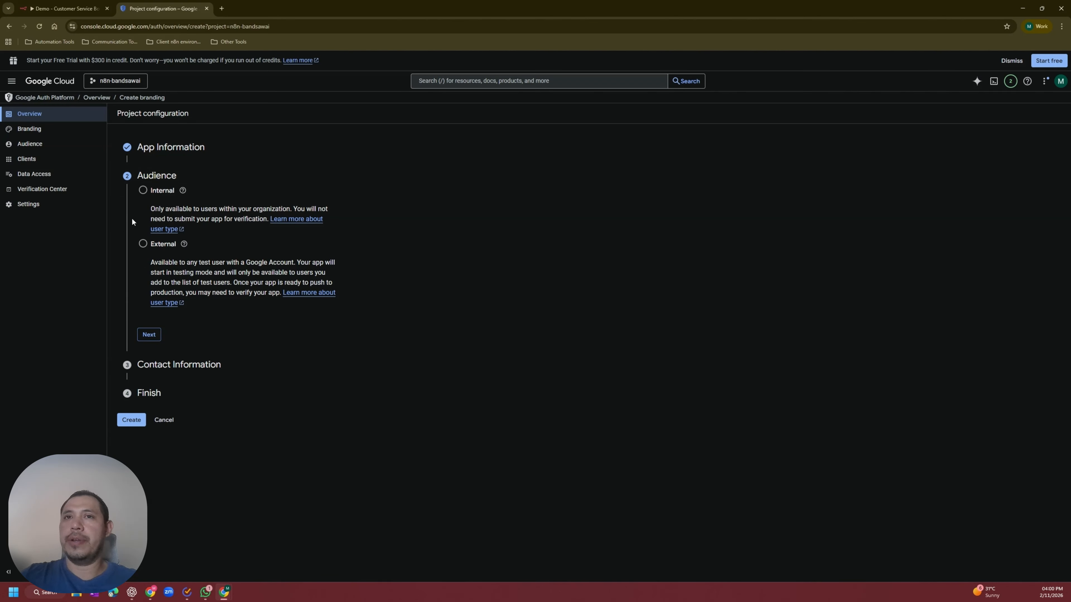
left_click(143, 191)
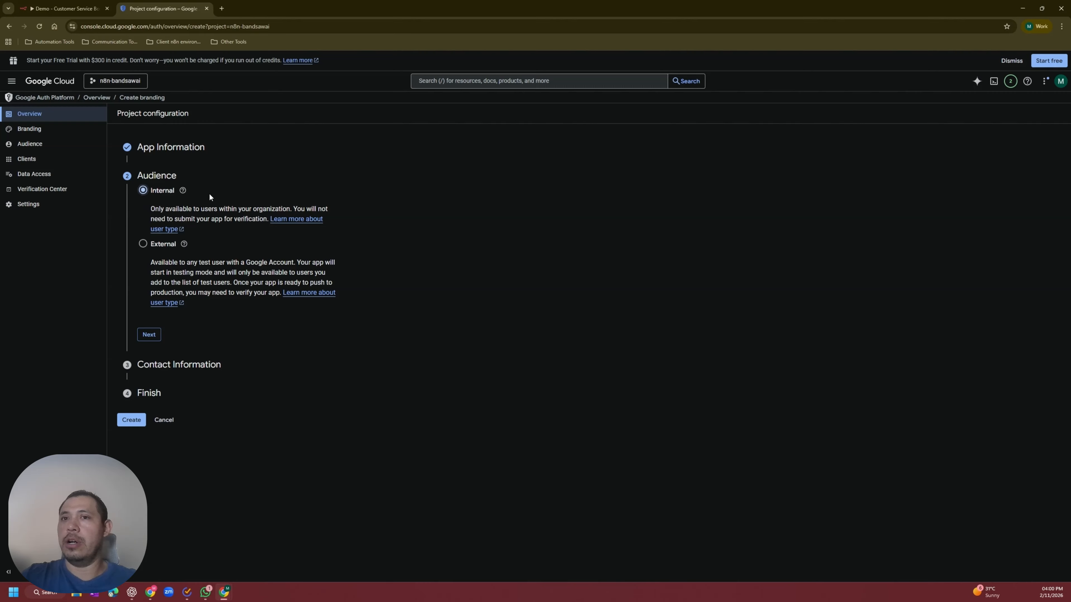
left_click(149, 335)
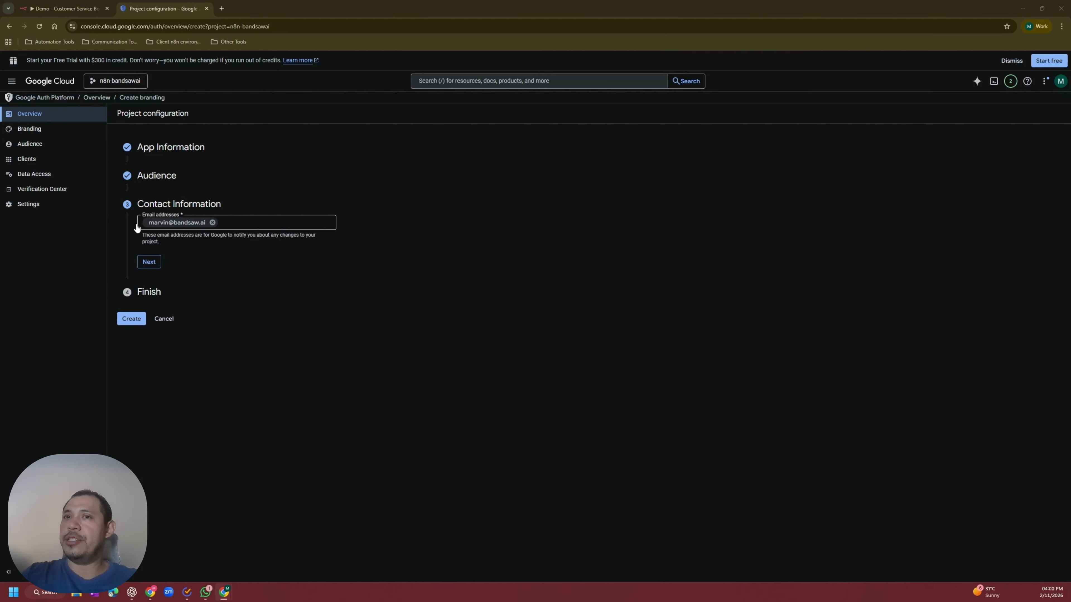
left_click(154, 264)
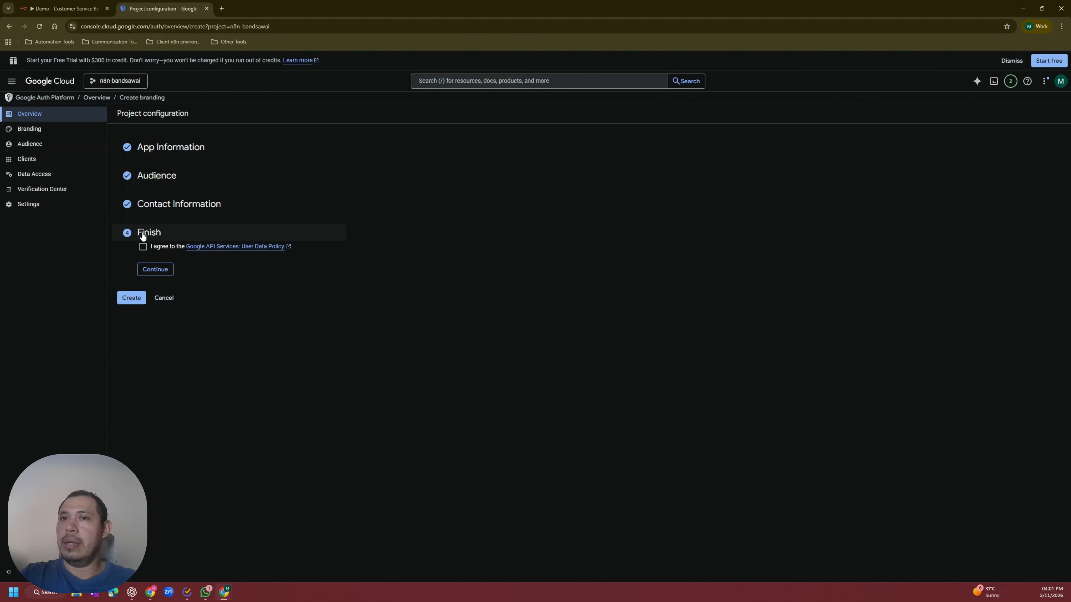
left_click(143, 247)
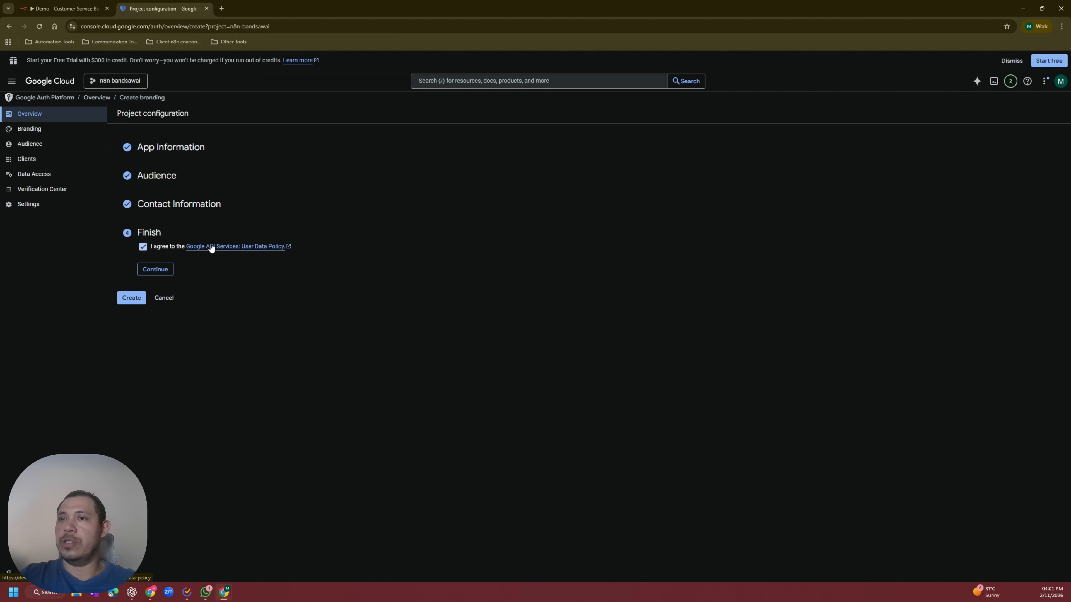
left_click(154, 271)
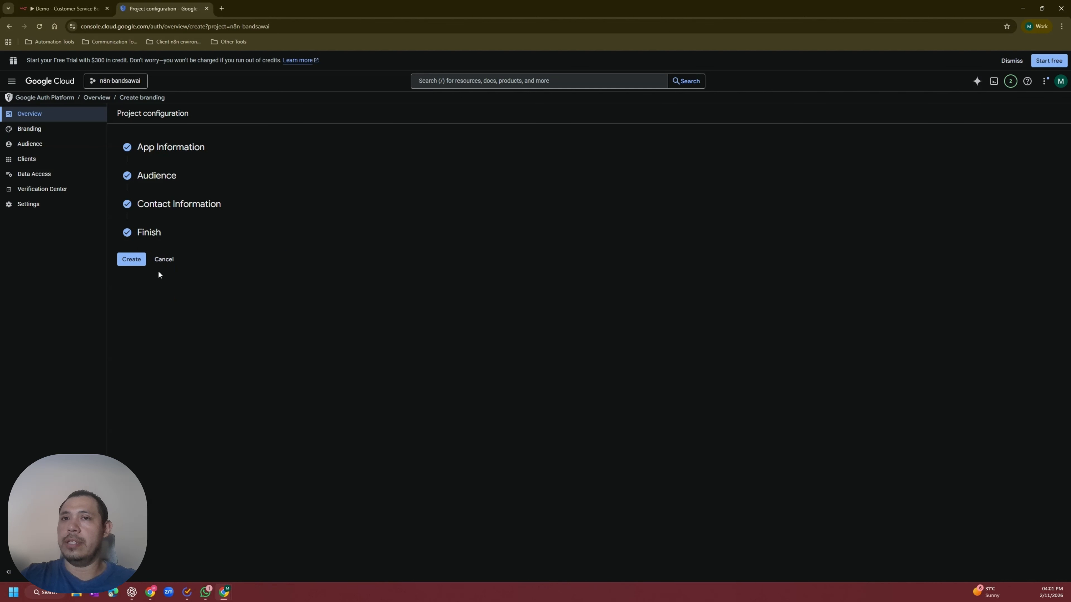
left_click(136, 264)
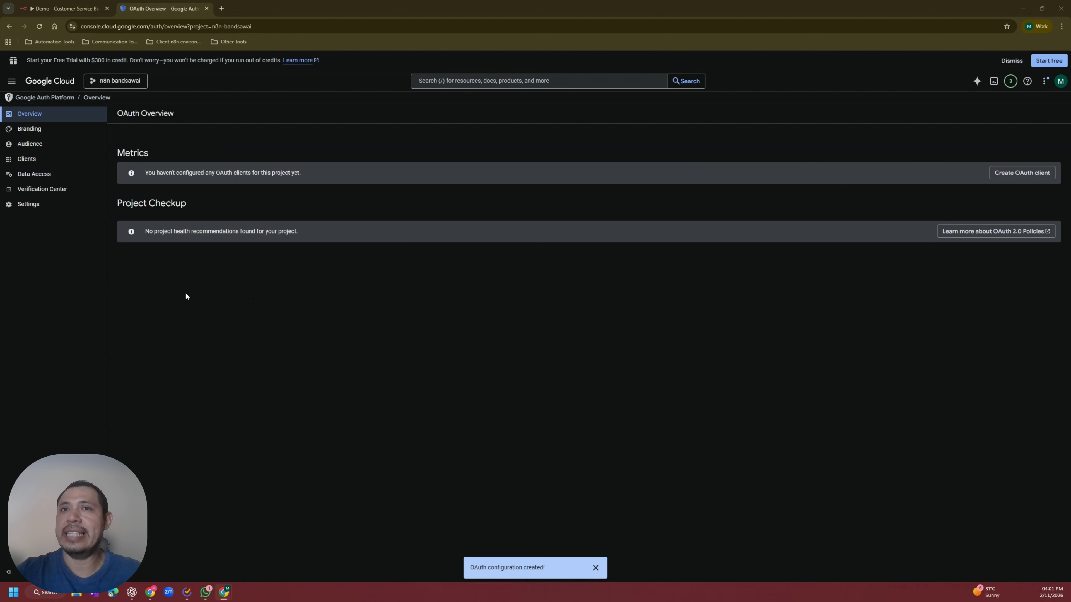
- Add the n8n host's domain as an authorized domain in the project's Branding settings and save the changes
left_click(28, 132)
scroll(205, 335, "down", 2)
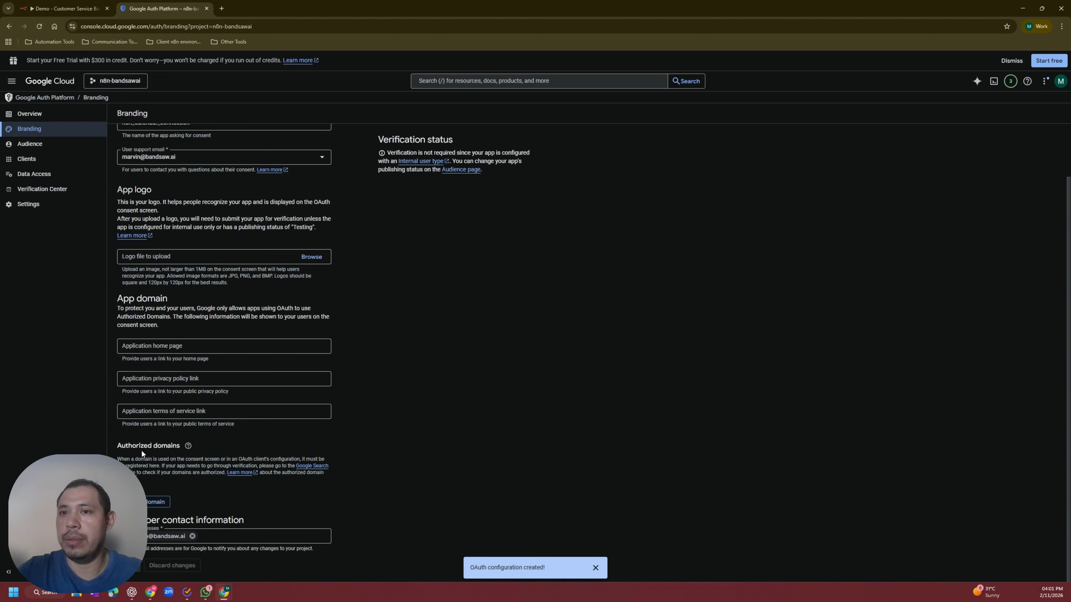
left_click(148, 509)
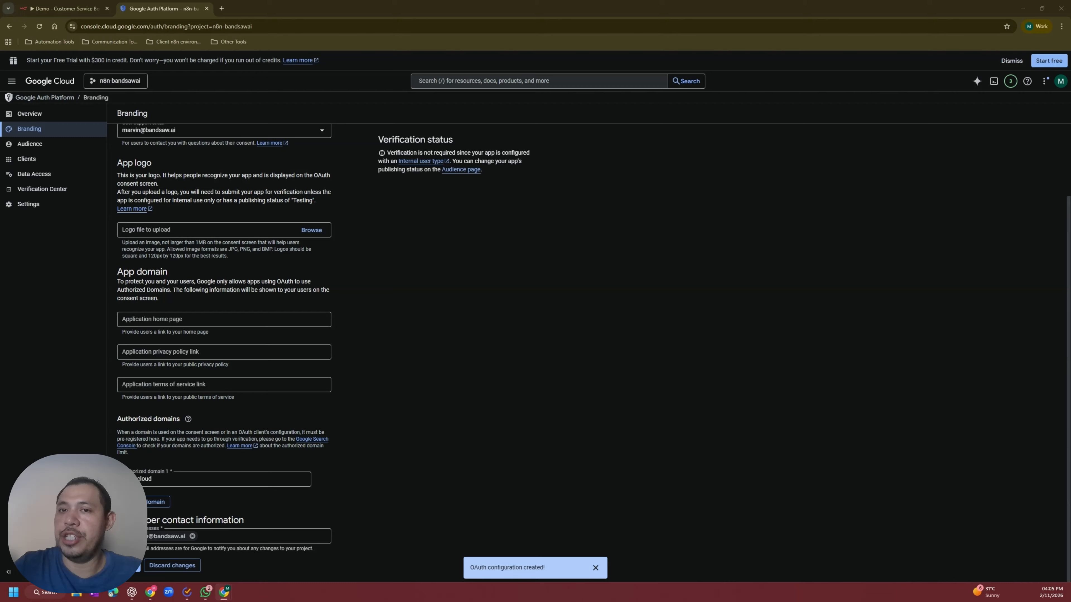
left_click(128, 565)
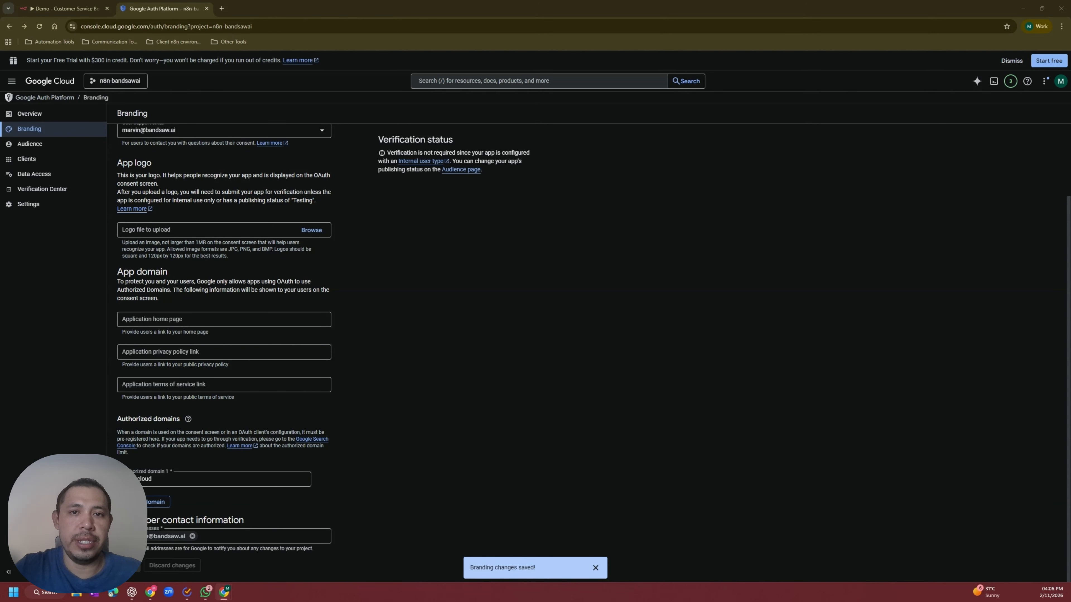
- Start a new OAuth client ID from the project's API credentials with the application type Web application
left_click(11, 80)
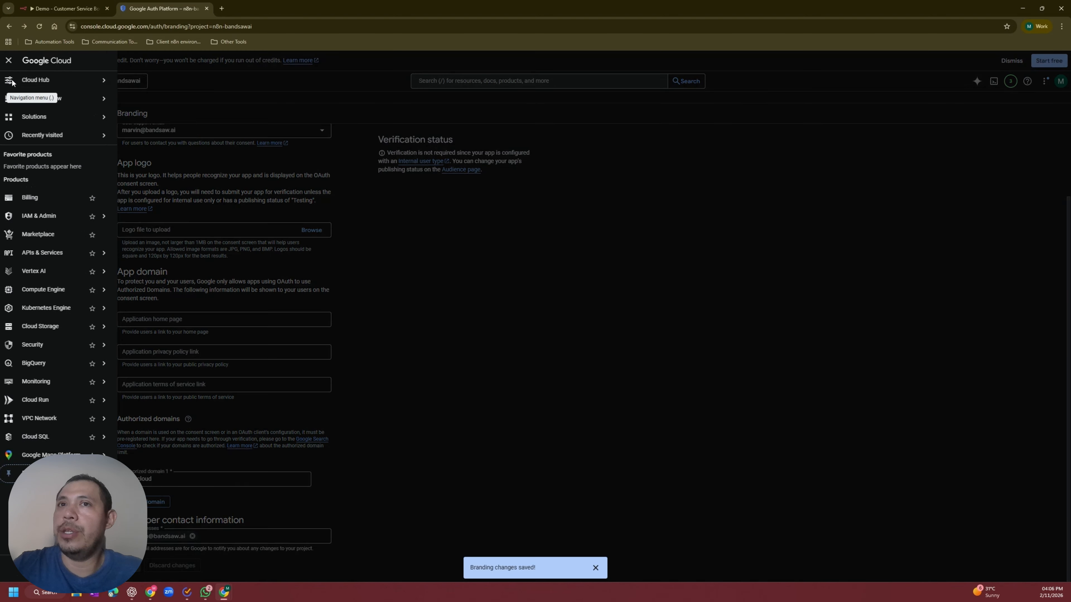
mouse_move(48, 259)
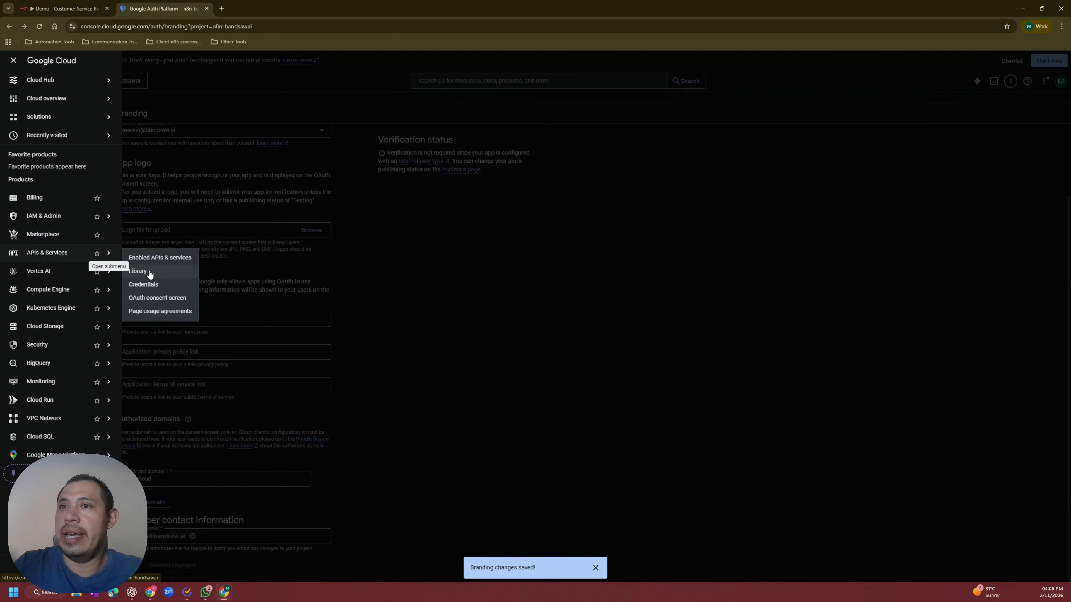
left_click(146, 287)
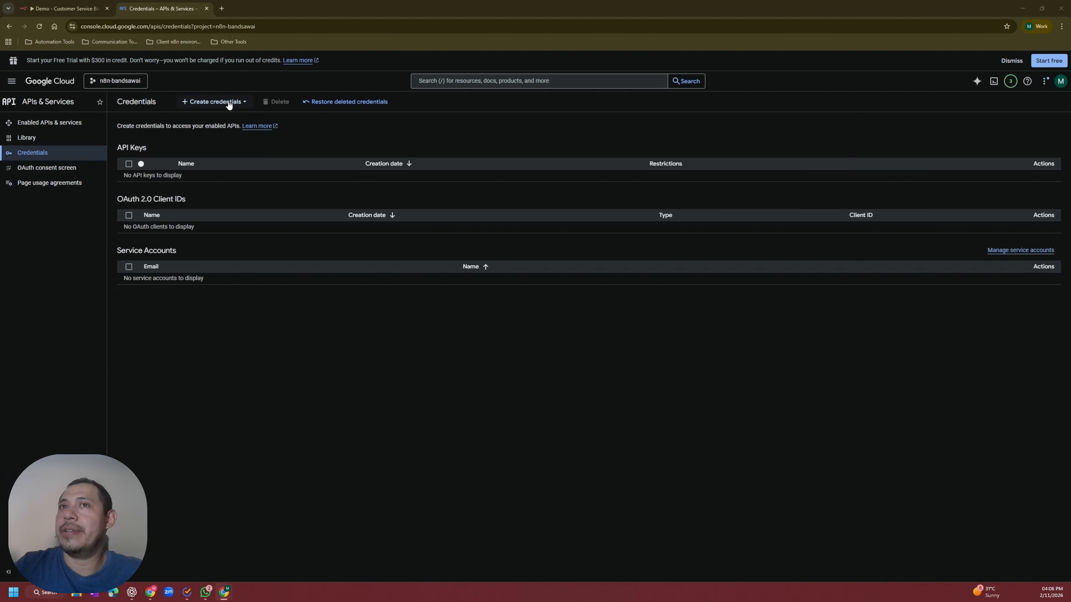
left_click(228, 103)
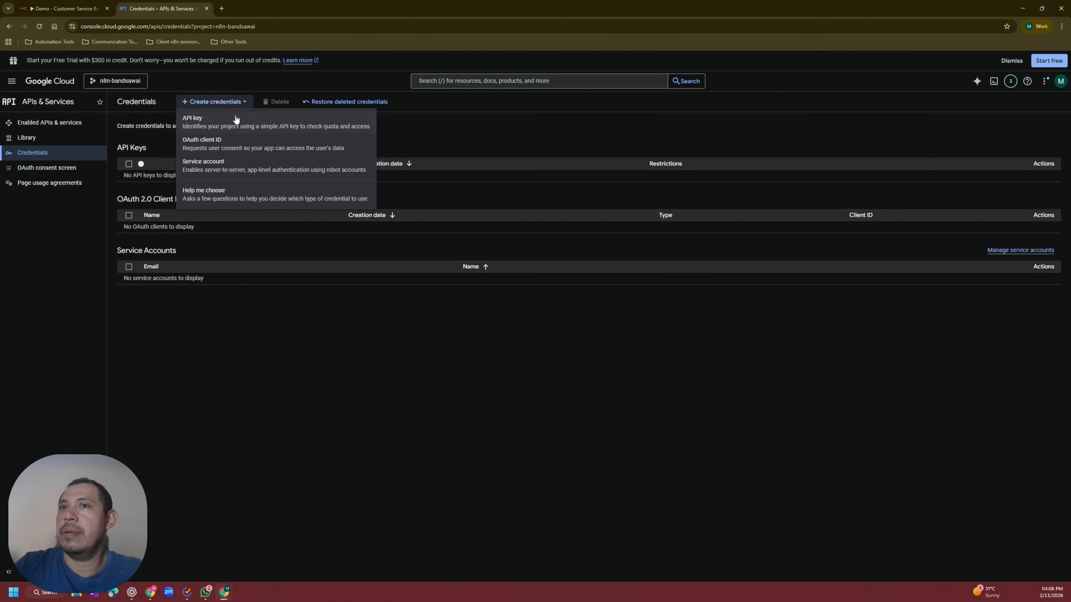
left_click(216, 151)
left_click(211, 174)
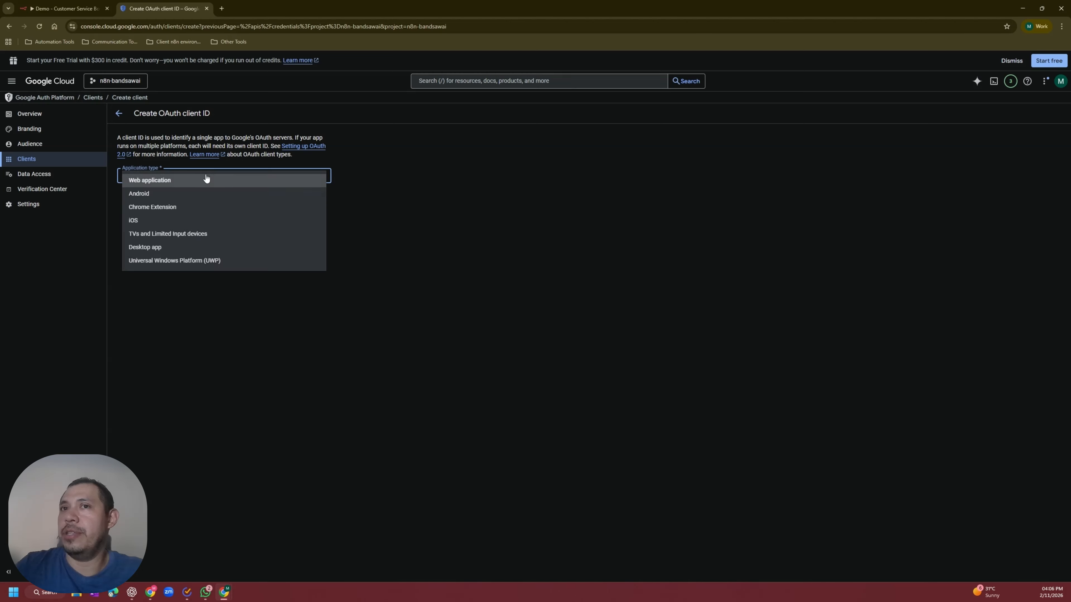
left_click(155, 186)
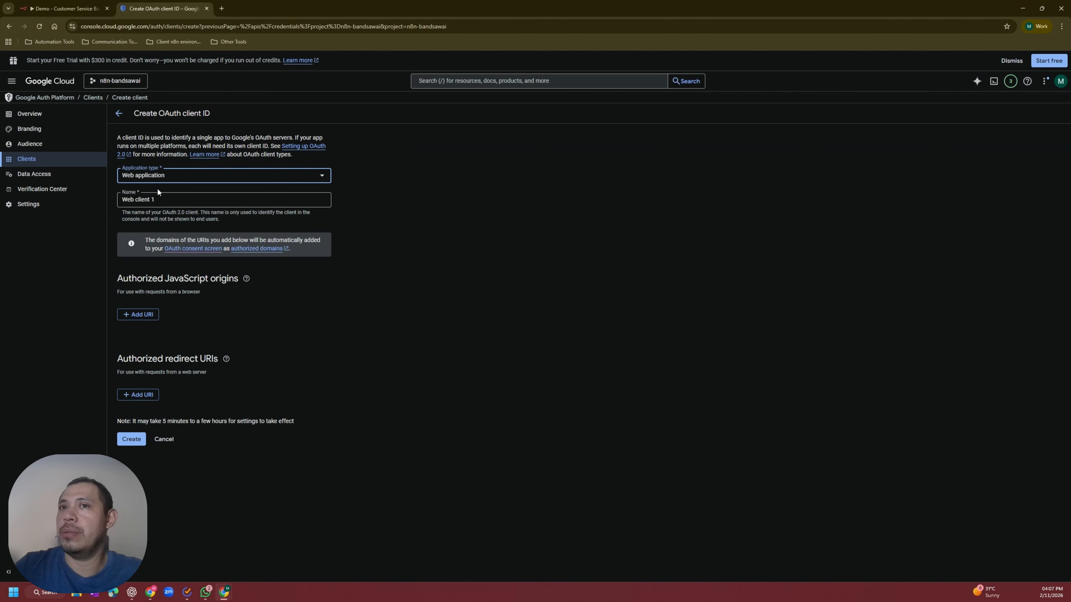
- Name the OAuth client n8n_bandsawai_calendar
triple_click(167, 198)
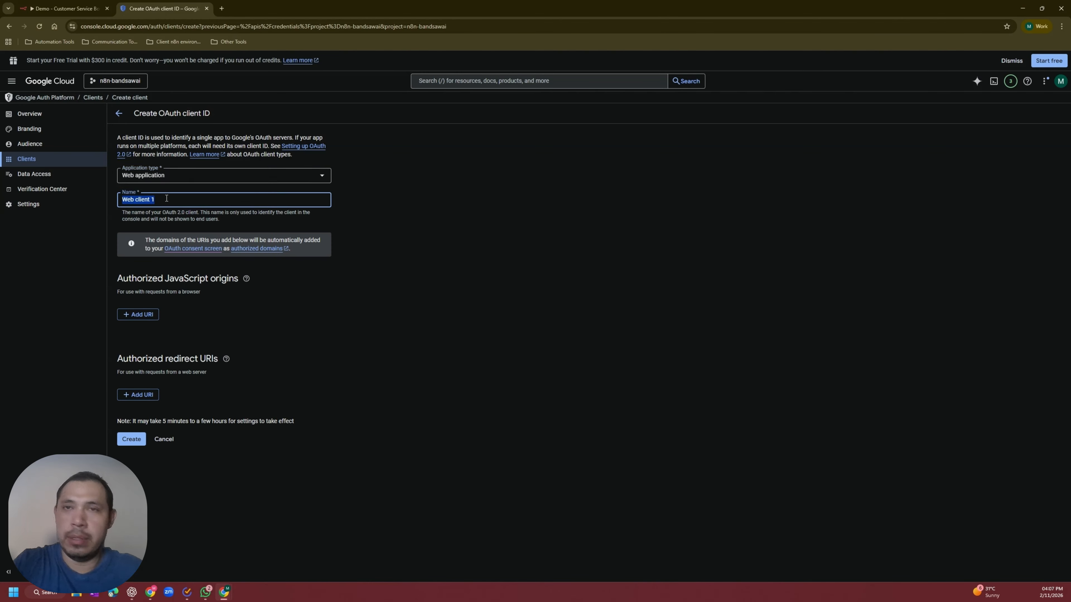
type("n8n")
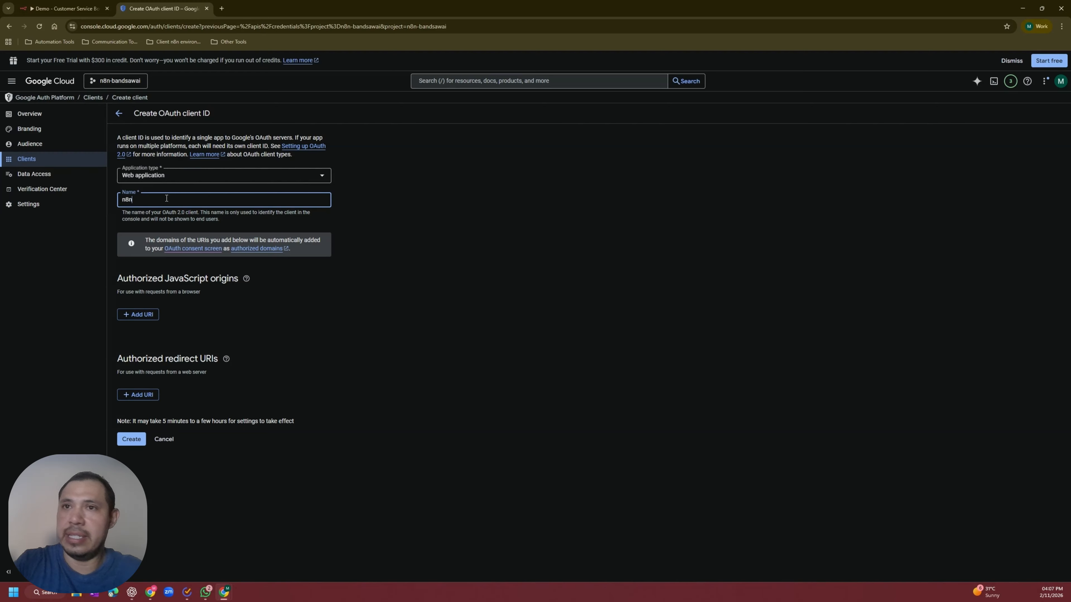
type("_")
type("bandsawai_calendar")
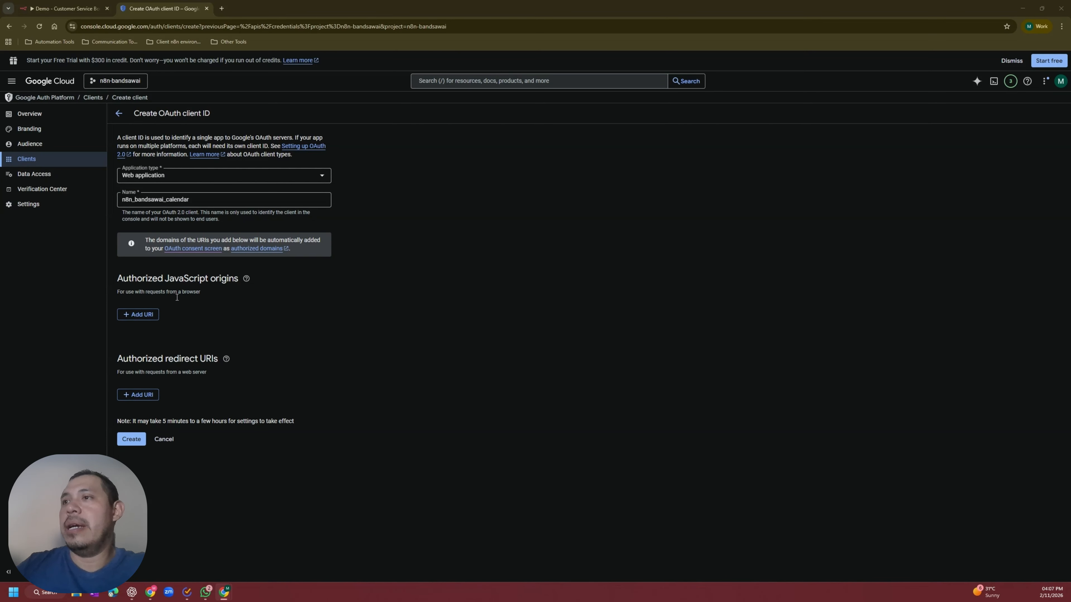
- Add the OAuth Redirect URL copied from n8n's Google Calendar credential as an authorized redirect URI in Google Cloud and create the client
left_click_drag(116, 365, 184, 360)
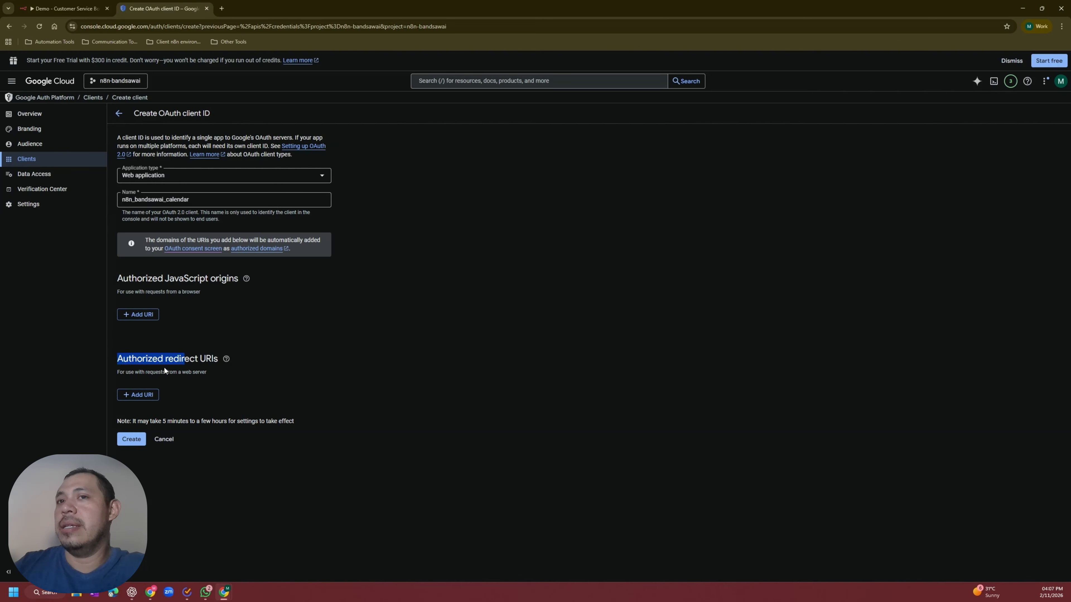
left_click(142, 400)
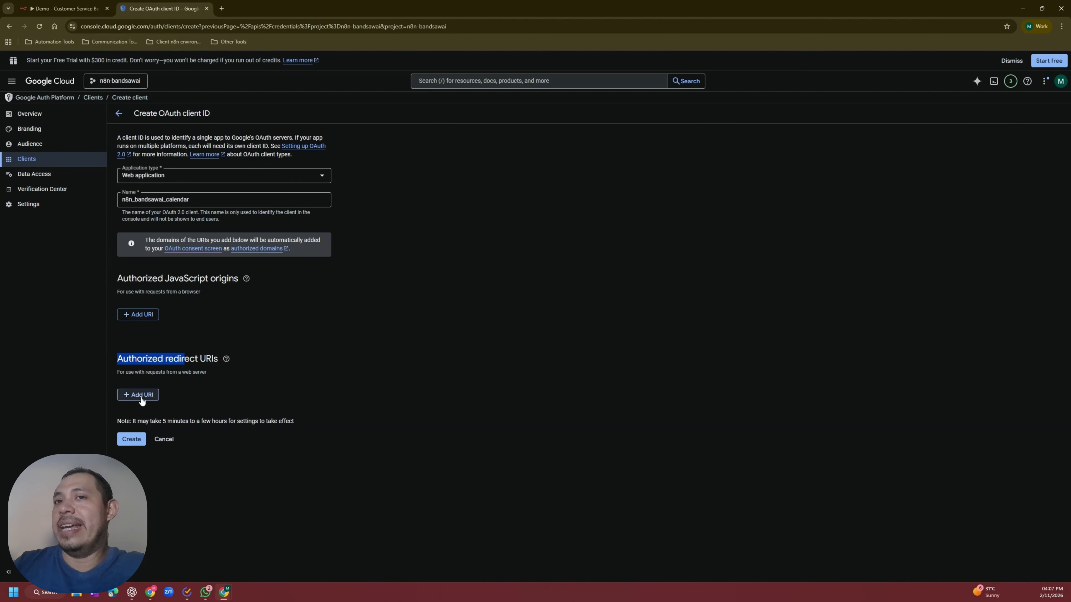
left_click(68, 6)
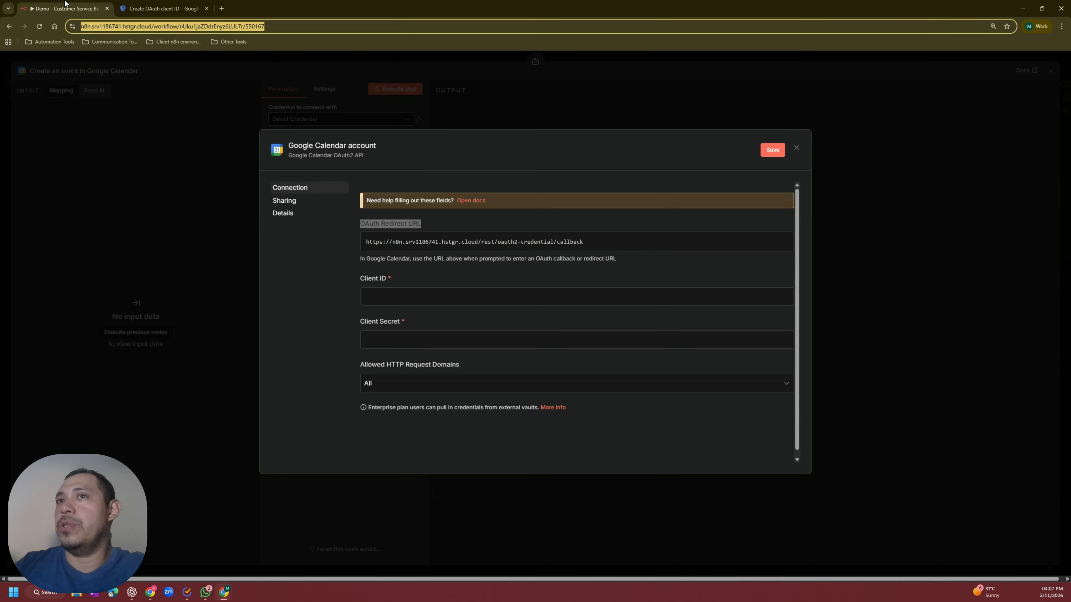
double_click(368, 226)
left_click(403, 244)
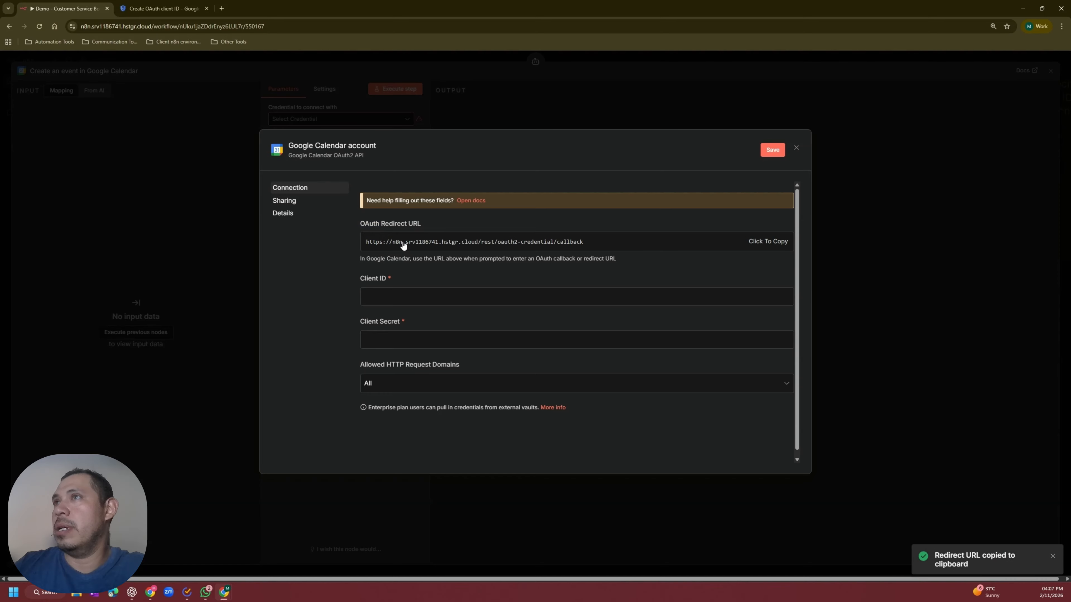
left_click(165, 8)
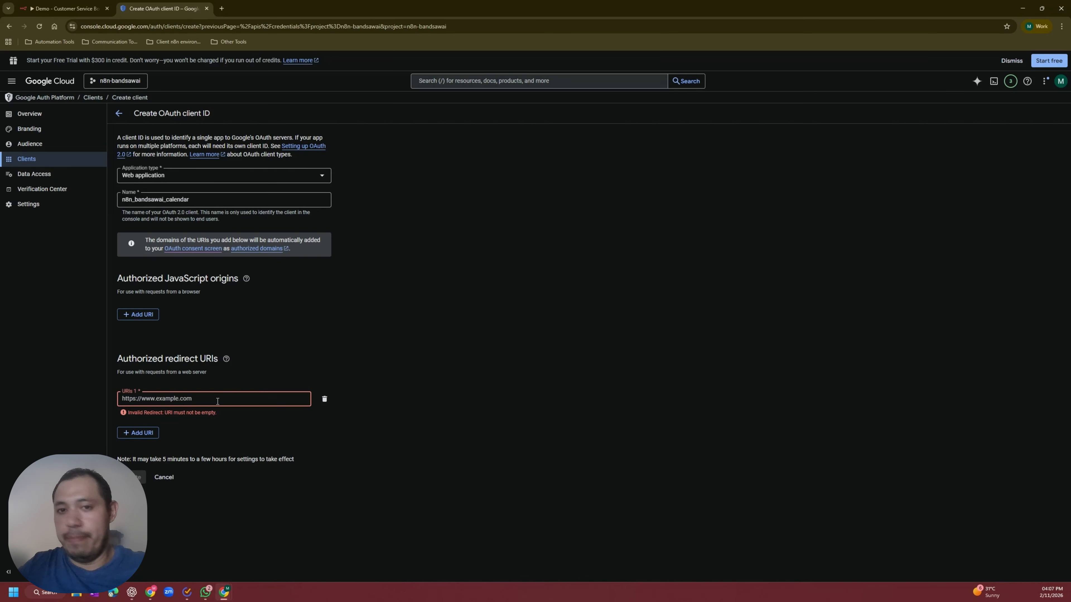
key("ctrl+v")
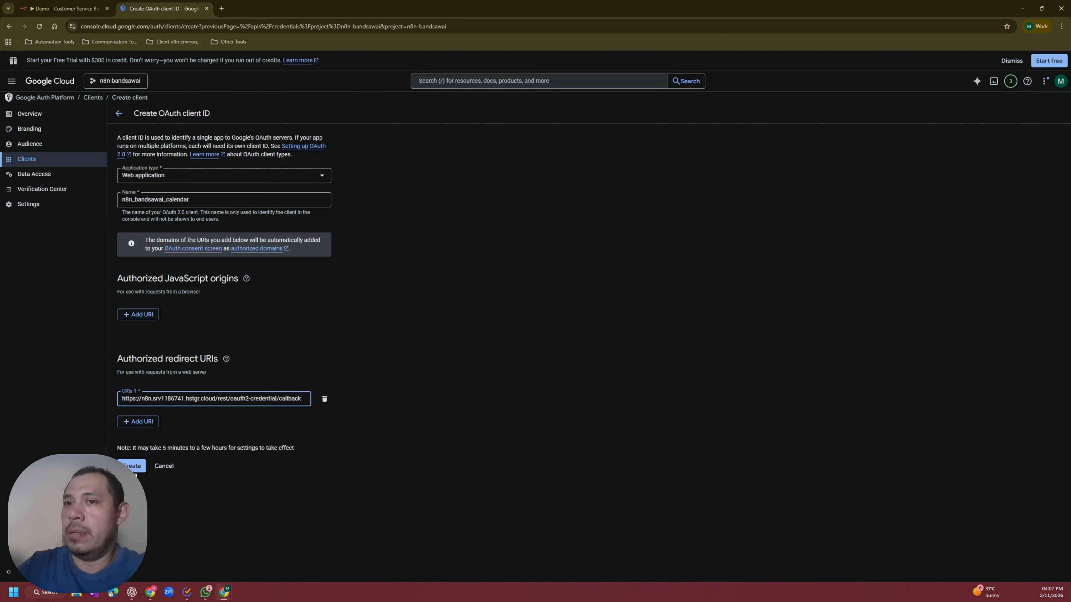
left_click(133, 468)
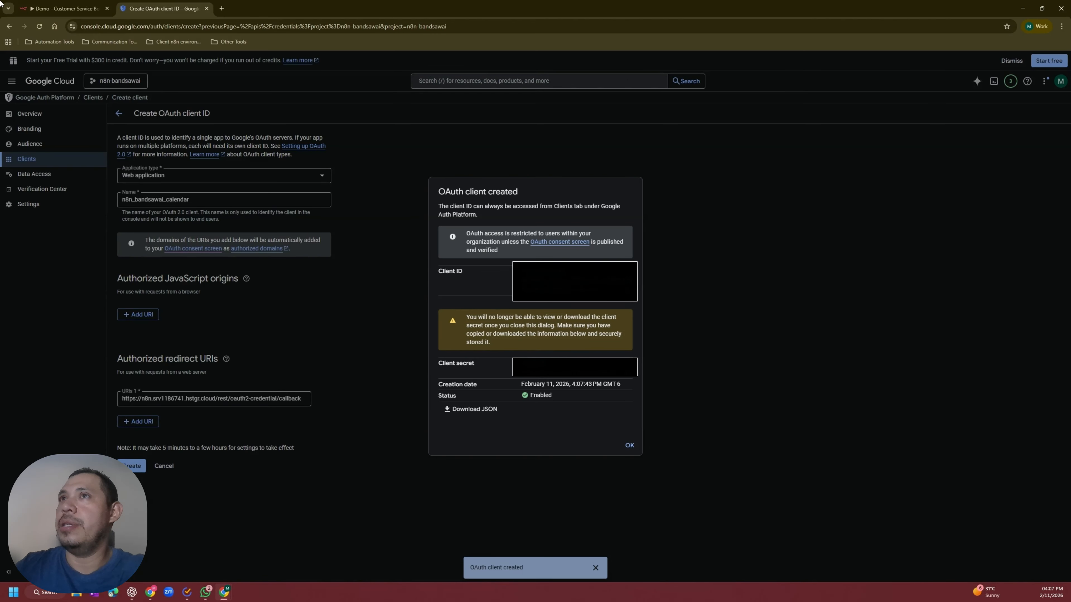
- Switch to n8n and rename the credential as "Google Calendar - " followed by the account owner's first name
left_click(63, 8)
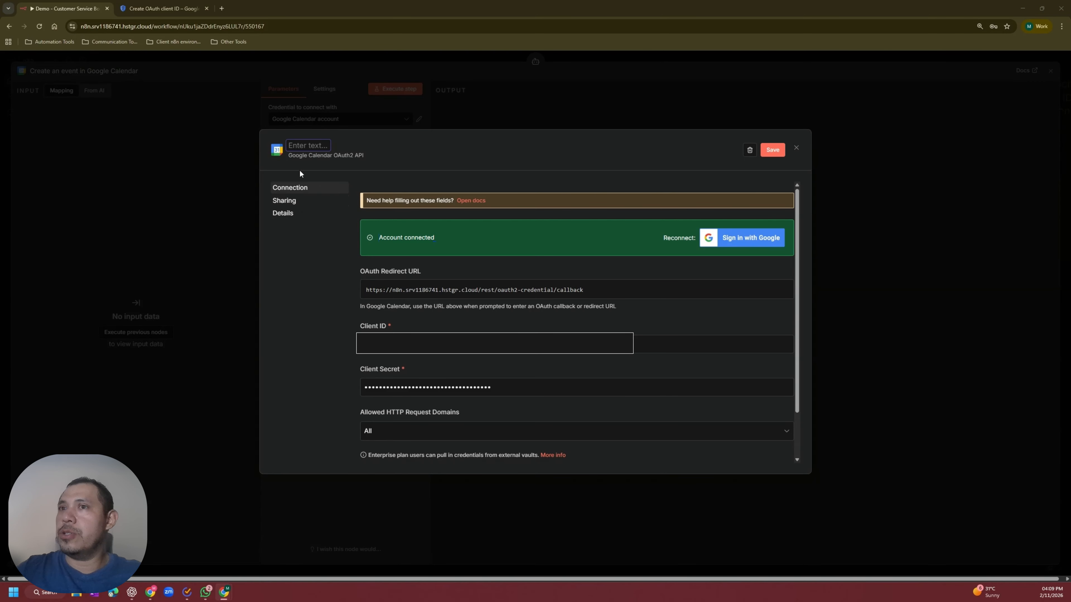
left_click(308, 146)
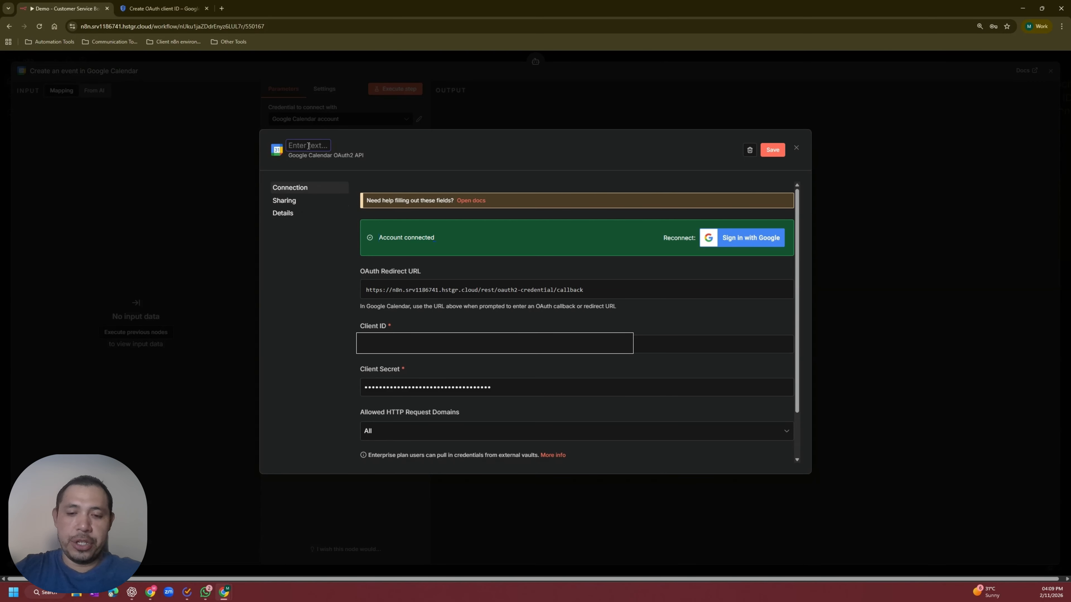
key("ctrl+v")
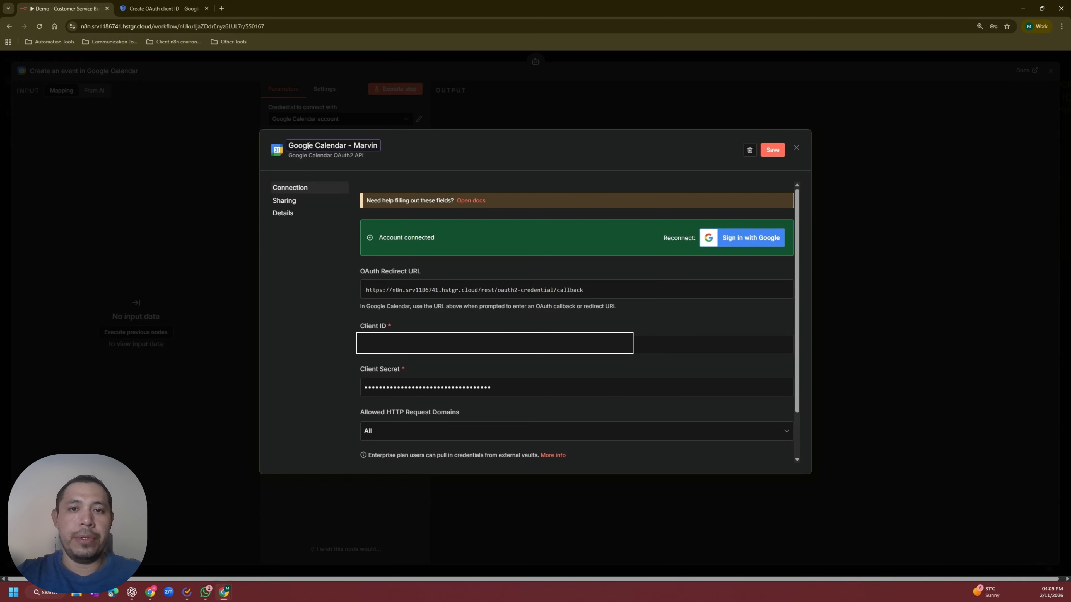